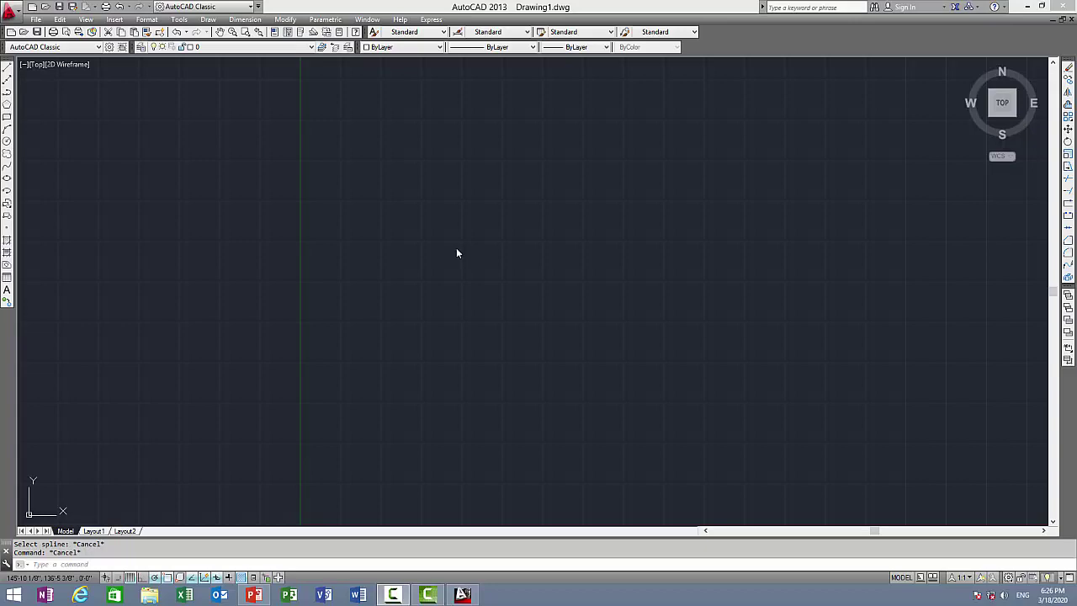
Step: Draw an open wave-shaped spline through five points, with two crests and one trough, keeping ortho off
type("SPLINE")
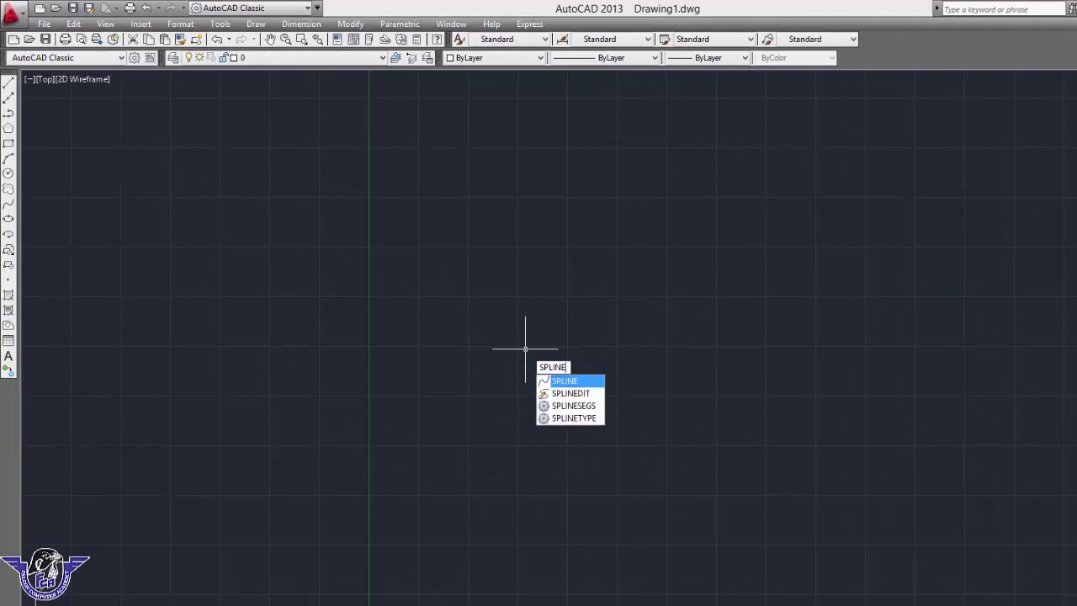
key("Return")
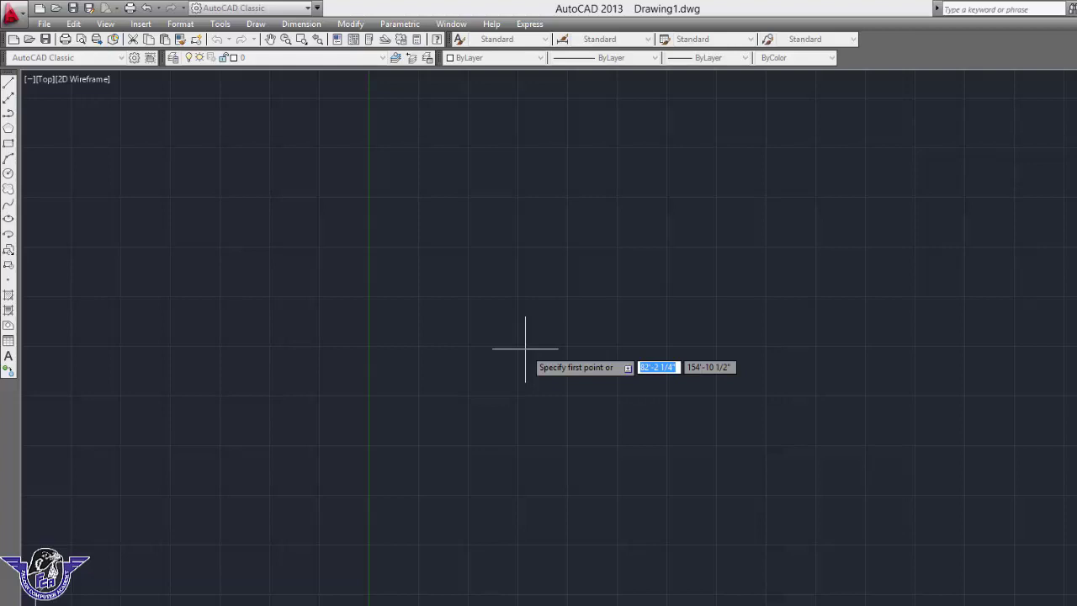
left_click(342, 374)
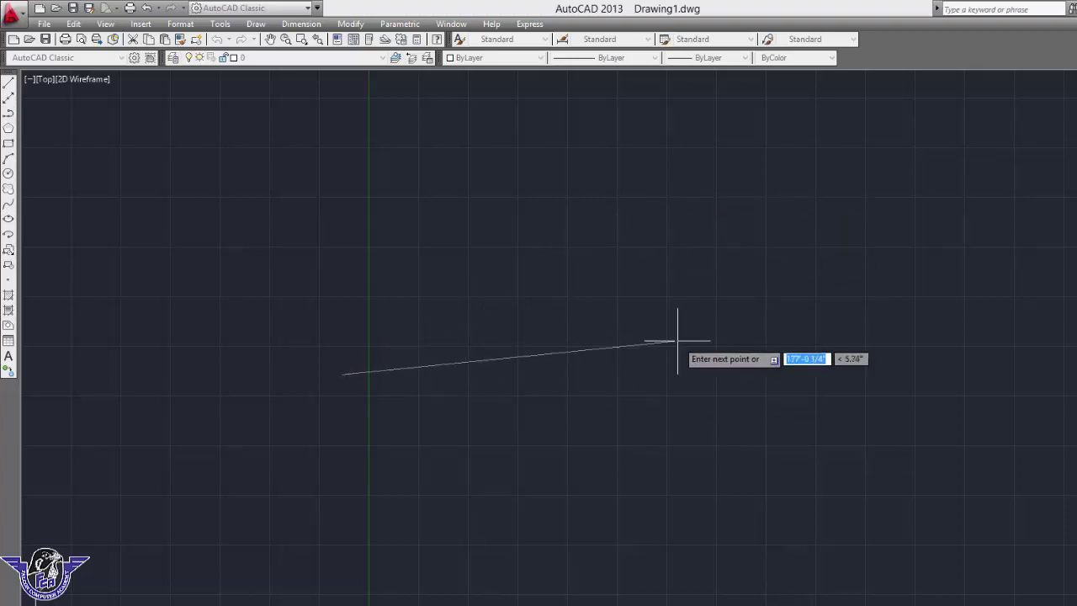
key("F8")
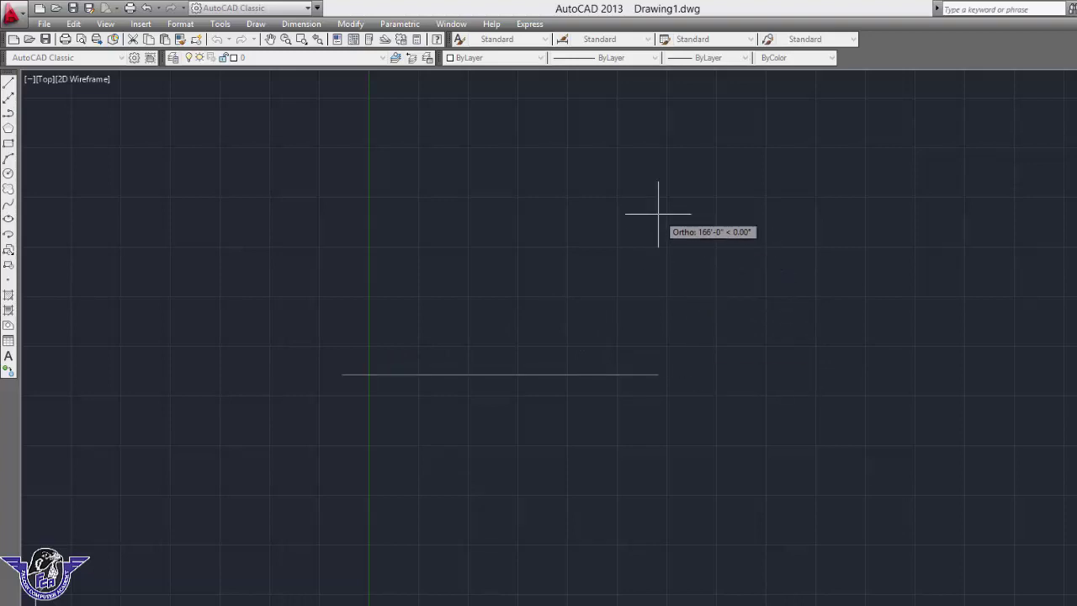
key("F8")
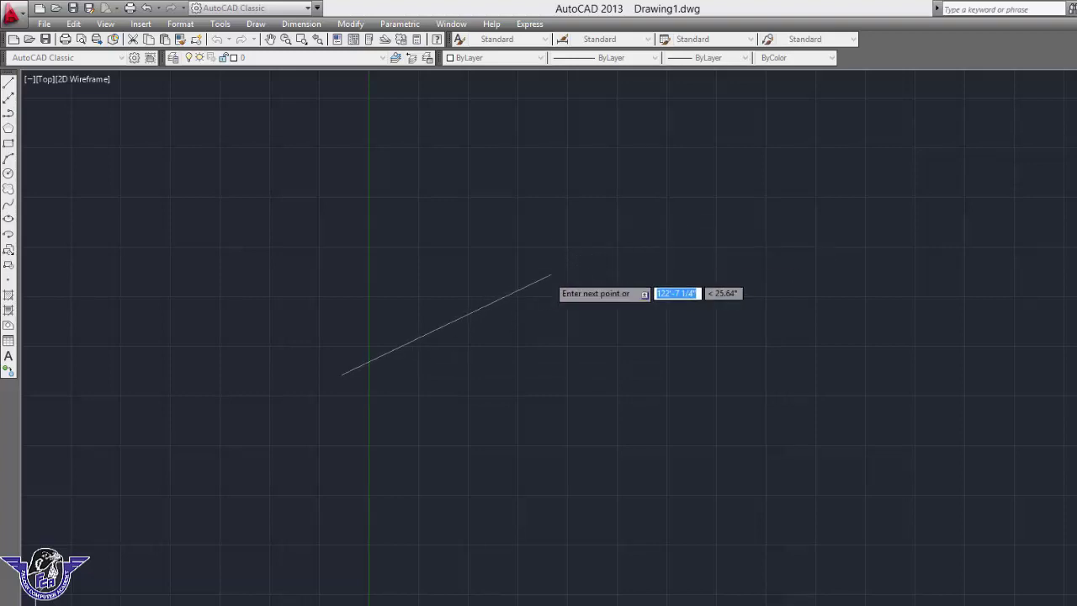
left_click(528, 287)
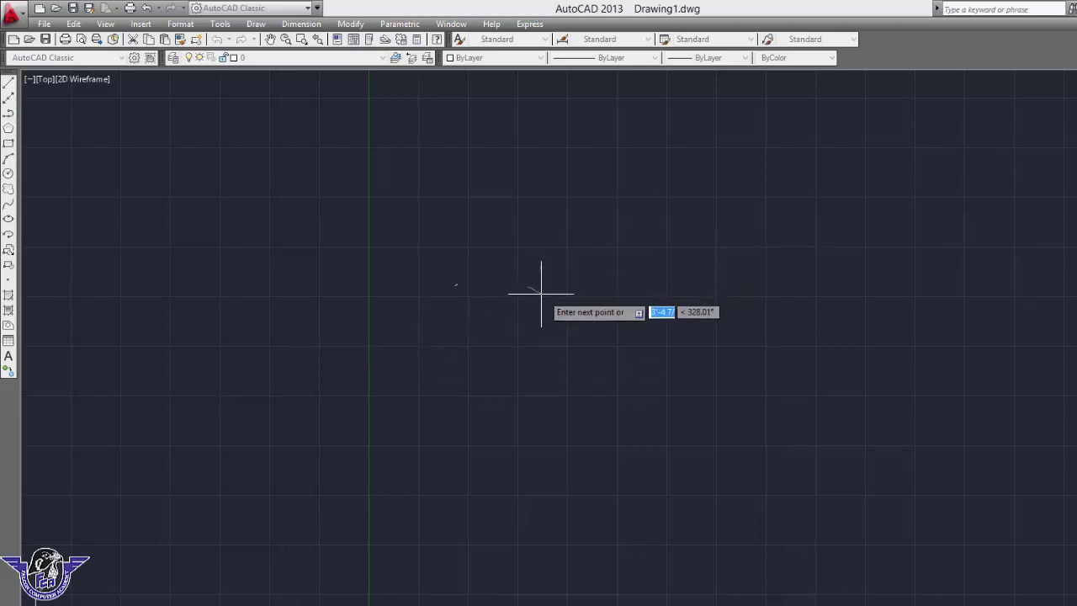
left_click(675, 373)
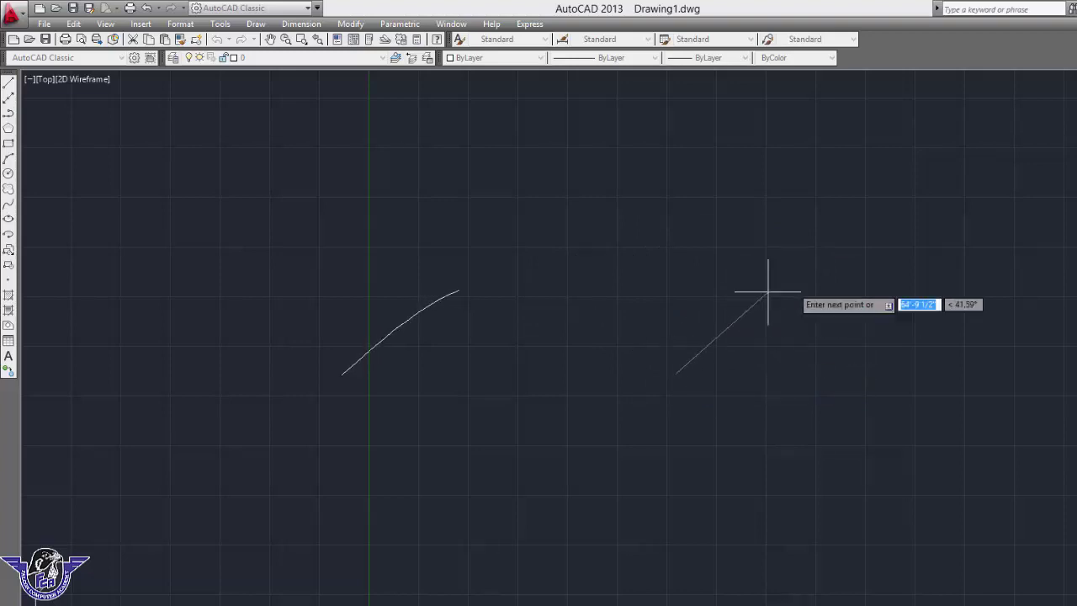
left_click(844, 275)
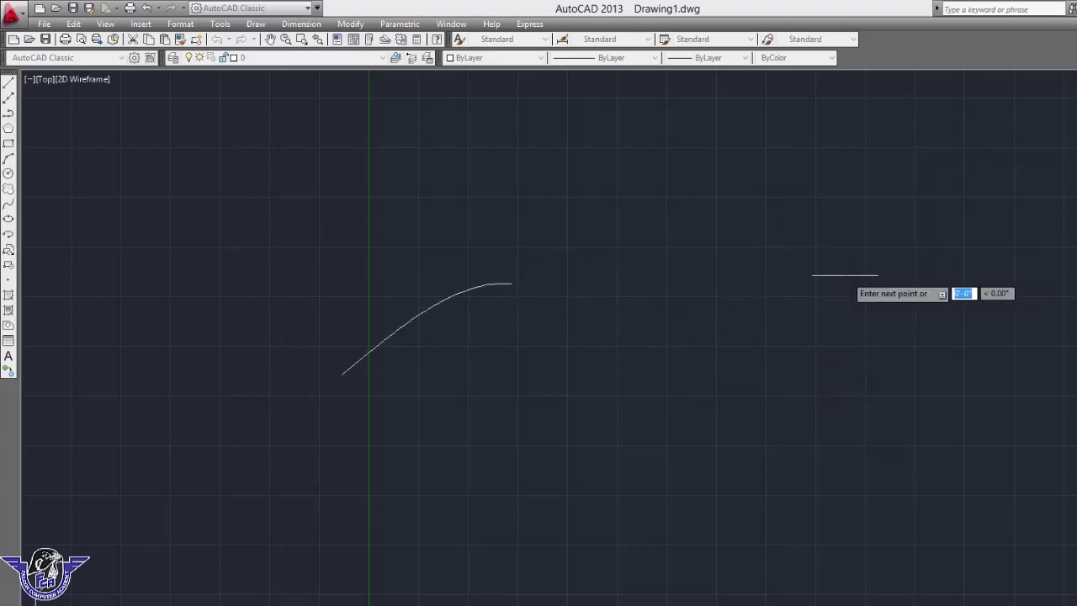
left_click(972, 380)
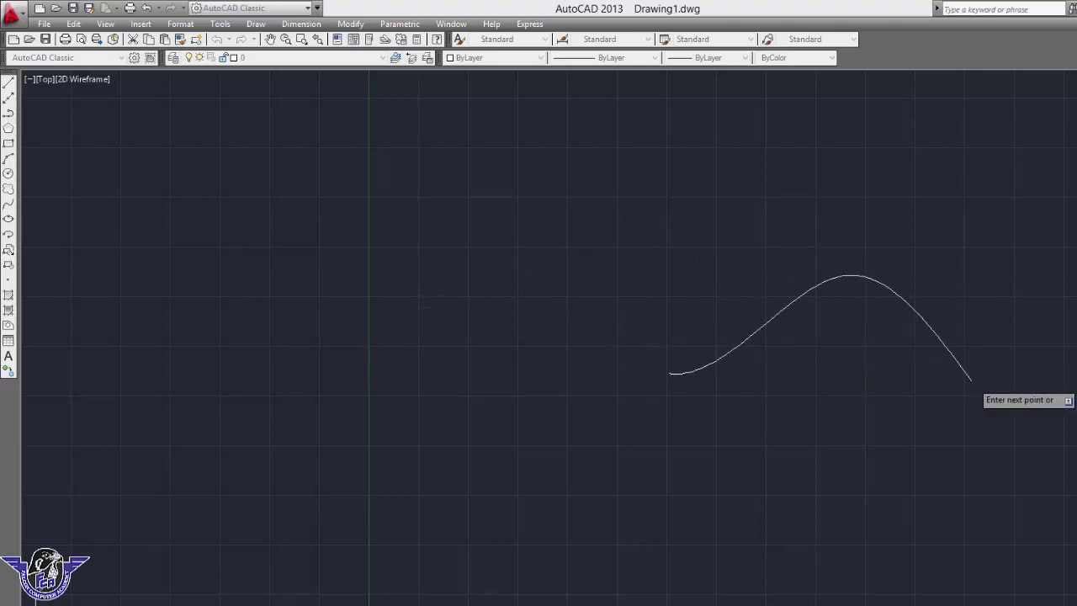
key("Return")
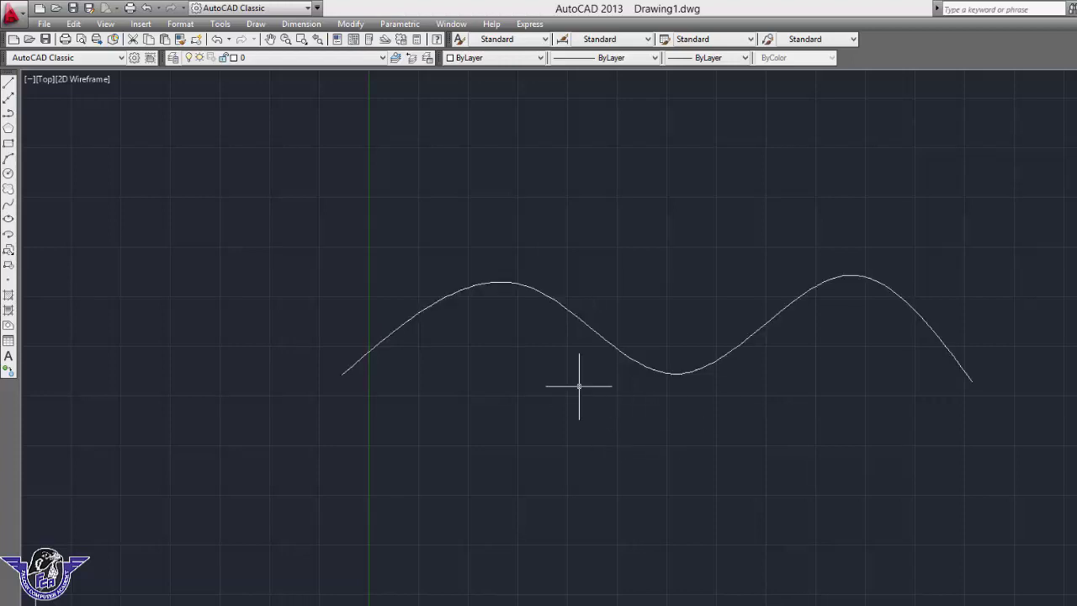
Step: Draw a second, taller four-point spline that rises, falls and rises again across the first one
key("Return")
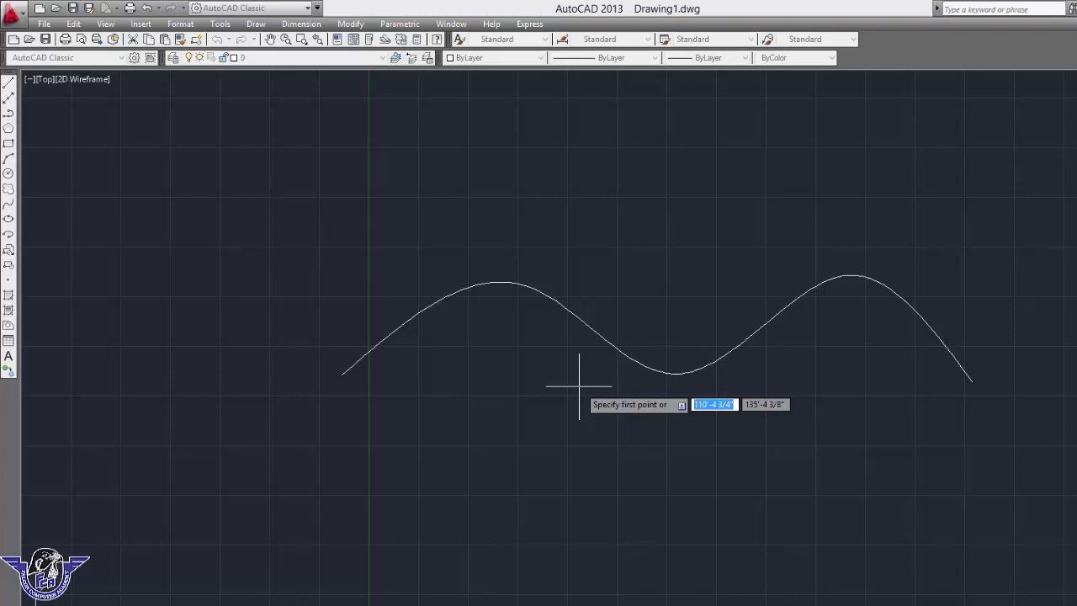
left_click(458, 449)
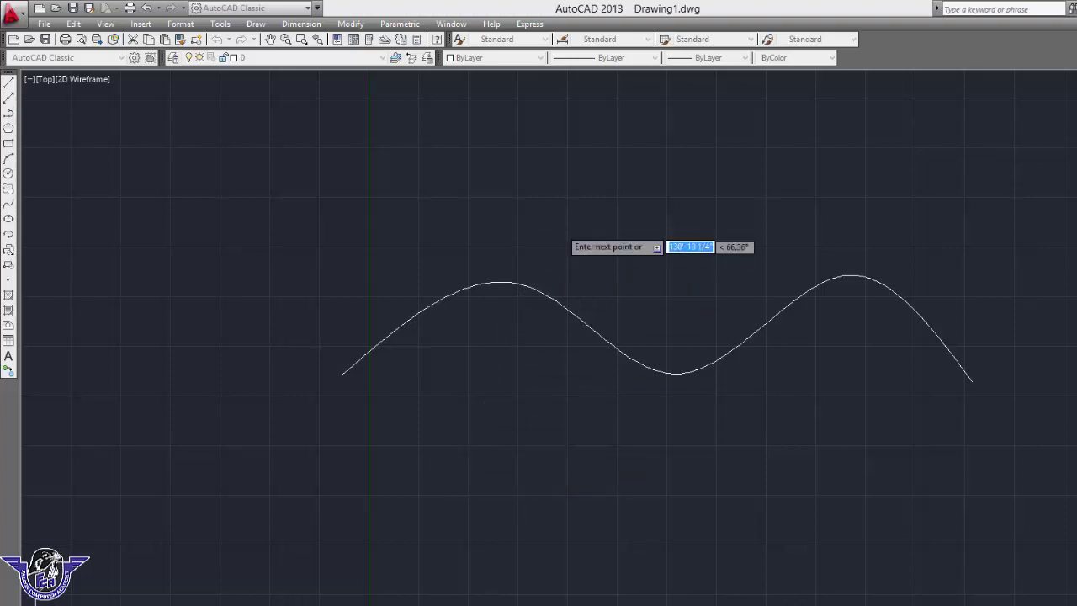
left_click(659, 176)
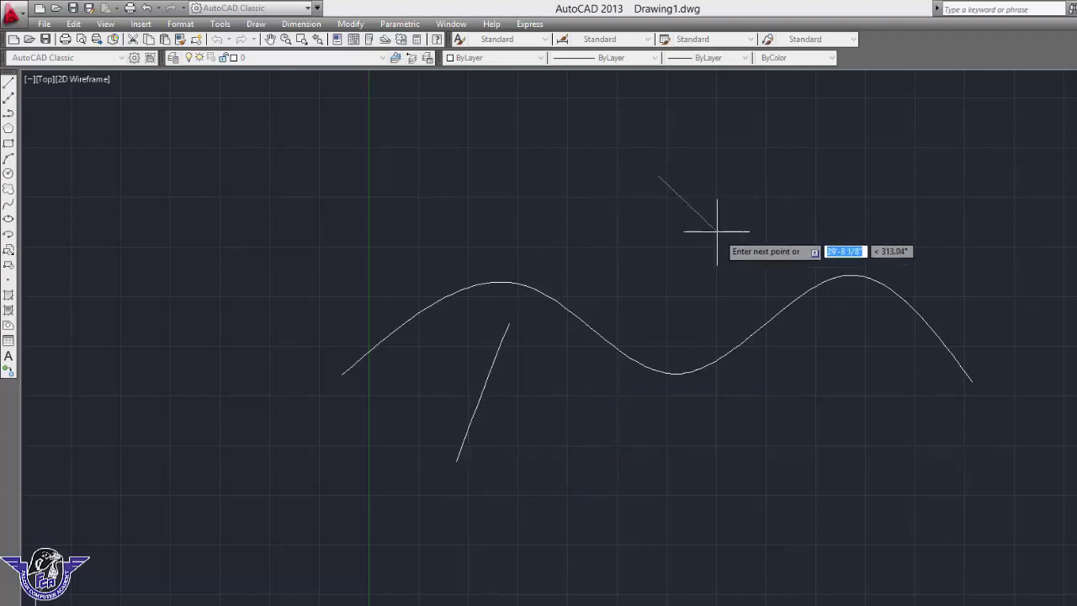
left_click(896, 430)
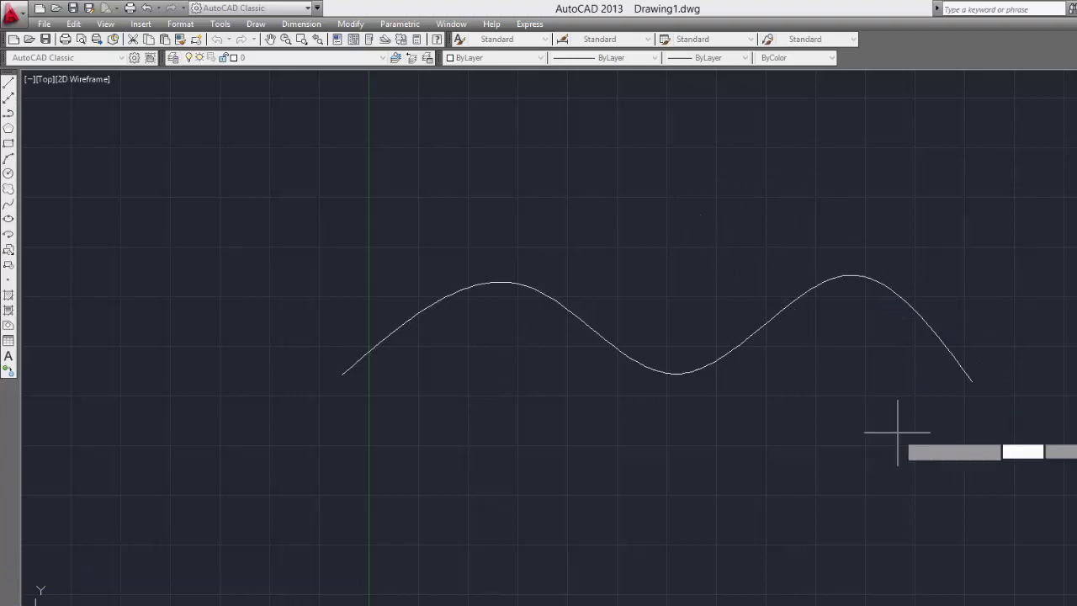
left_click(1015, 235)
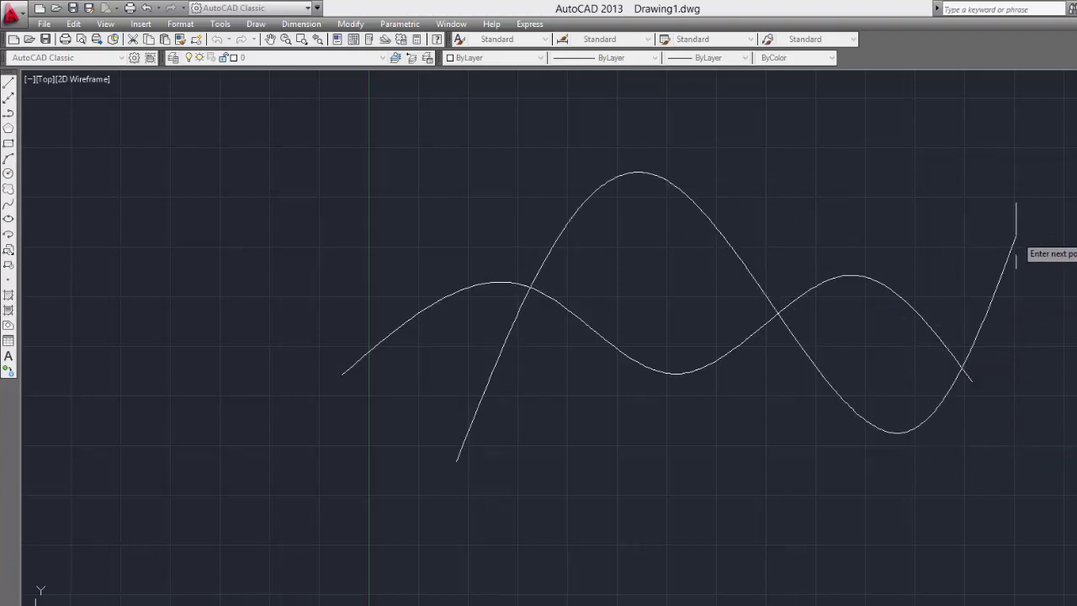
key("Return")
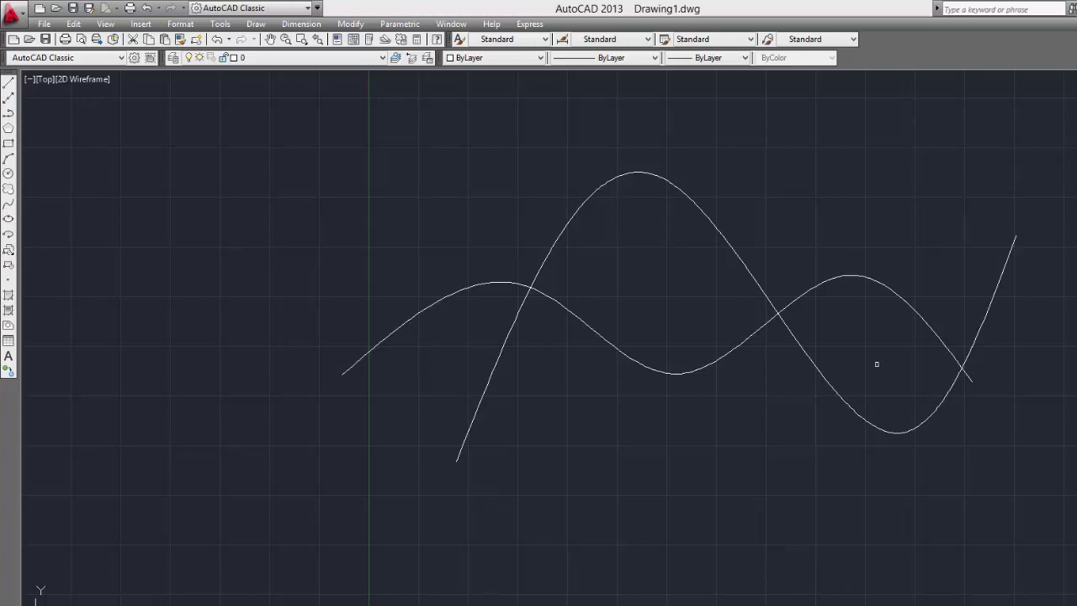
Step: Delete both splines from the drawing
left_click(947, 192)
left_click(383, 478)
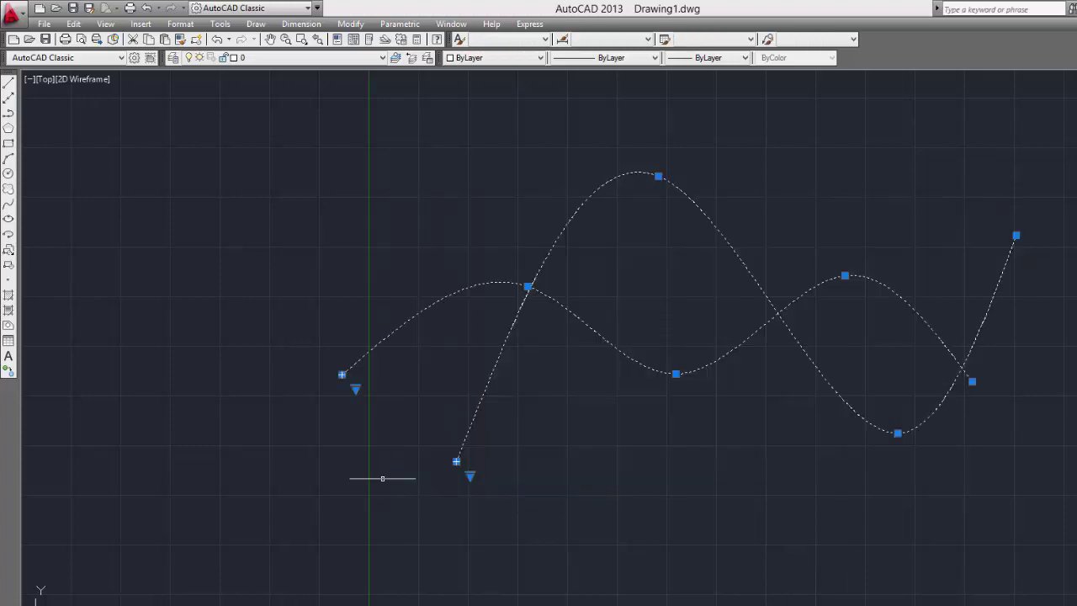
key("Delete")
Step: Draw two separate lines with ortho on: a horizontal one about 53' long and a vertical one to its lower right
type("l")
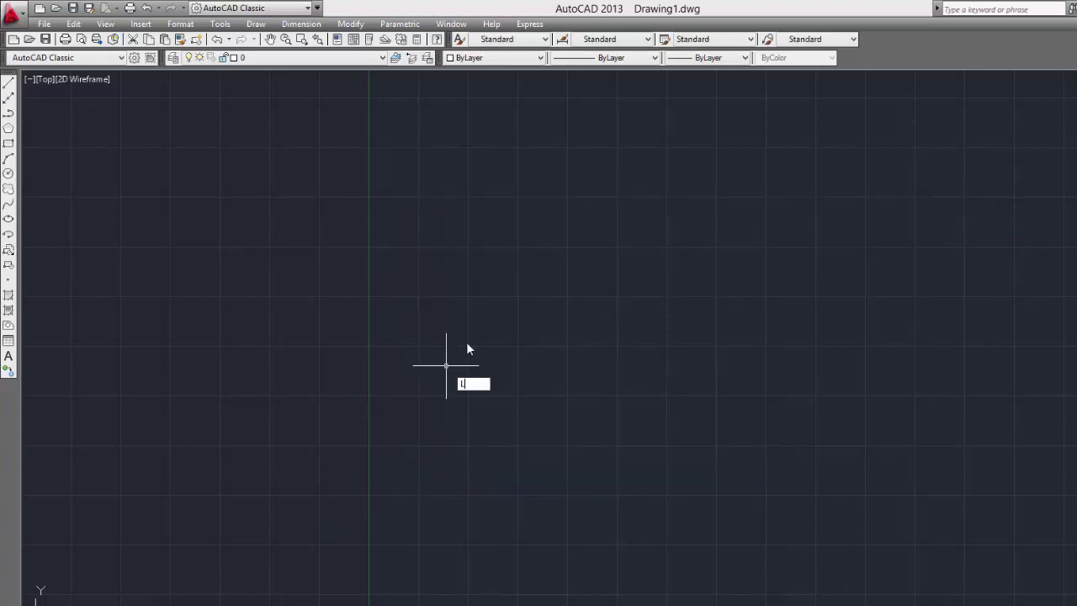
key("Return")
left_click(497, 255)
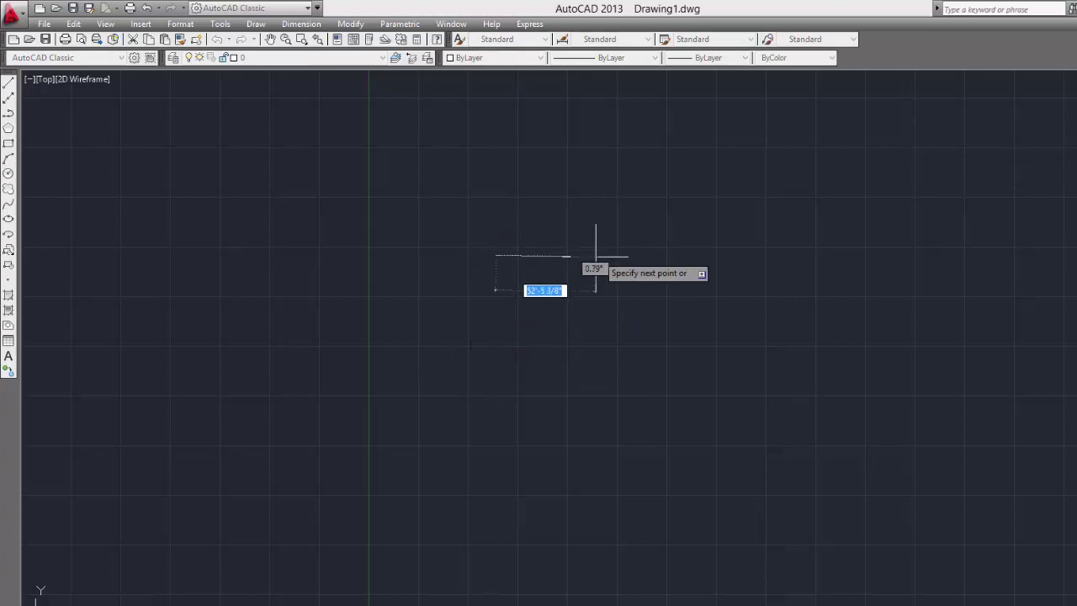
left_click(596, 256)
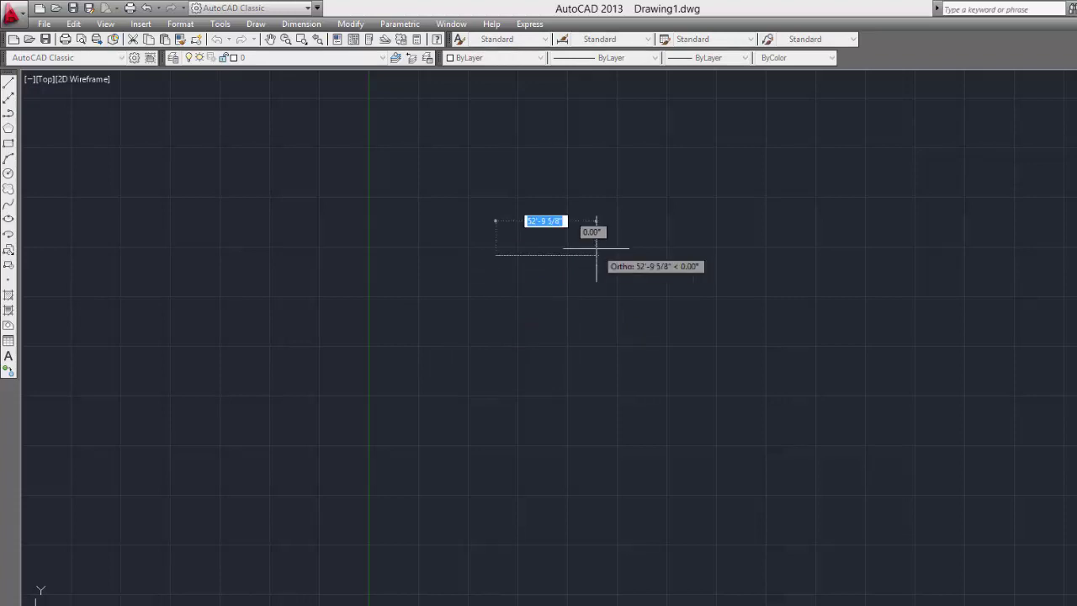
key("Return")
key("Return")
left_click(769, 288)
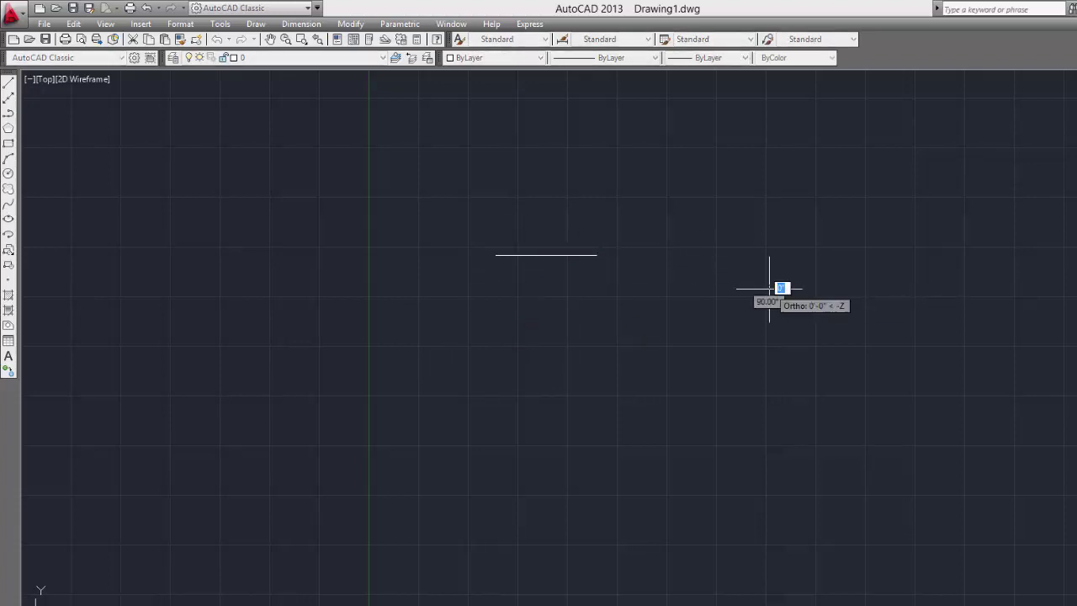
left_click(774, 423)
key("Return")
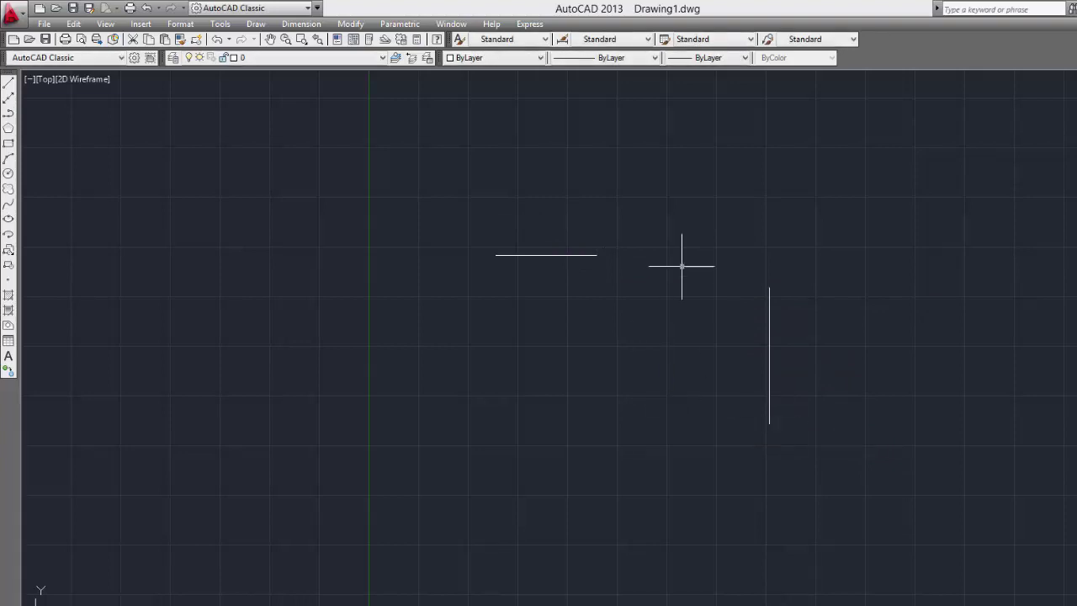
Step: Fillet the separate horizontal and vertical lines so they extend and meet in a sharp corner
scroll(784, 227, "up", 2)
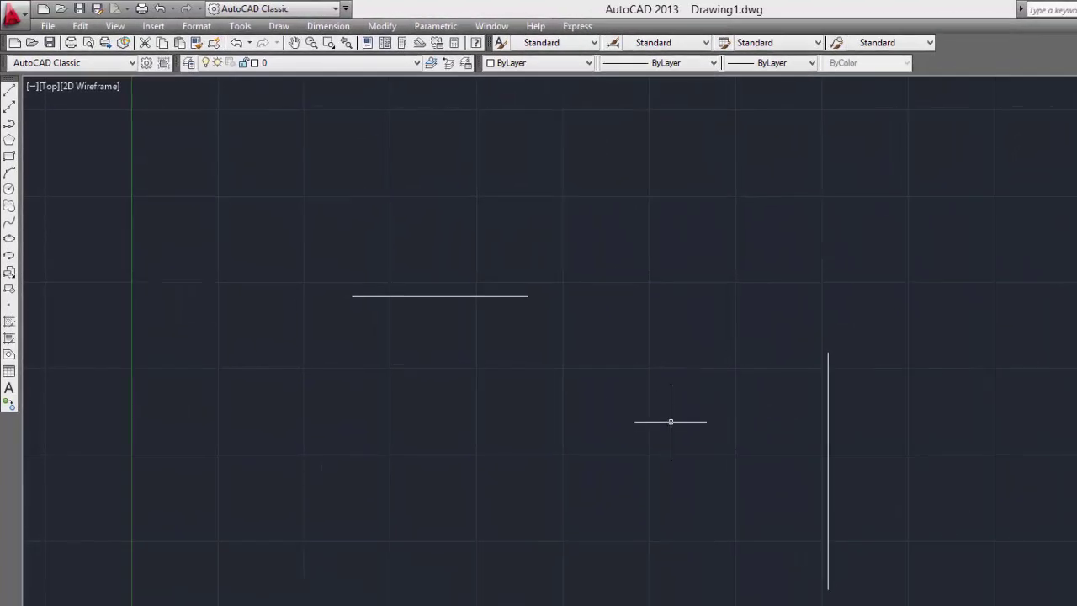
type("f")
key("Return")
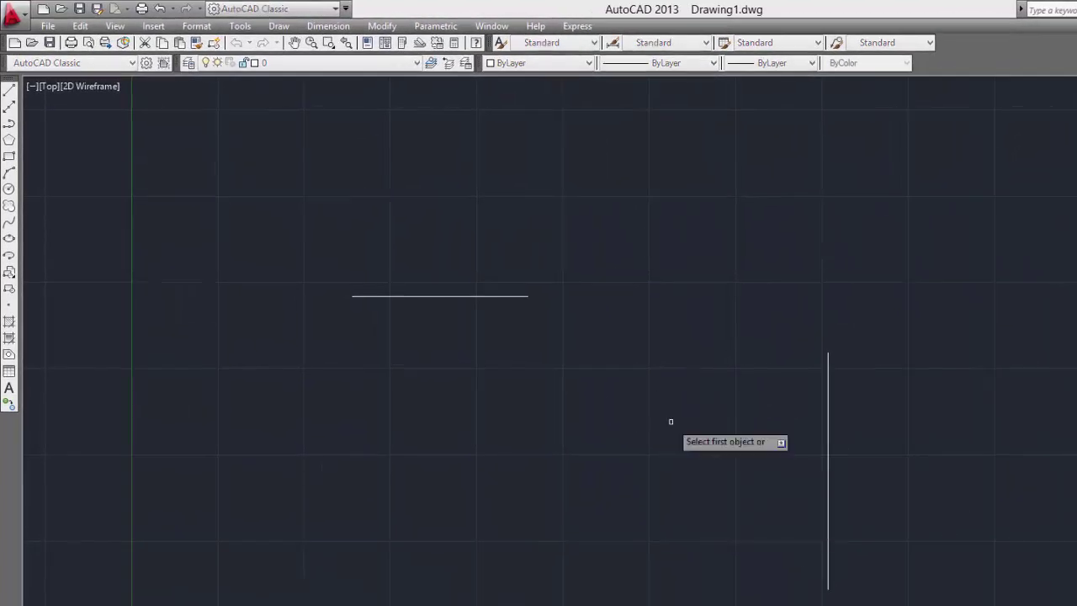
left_click(524, 296)
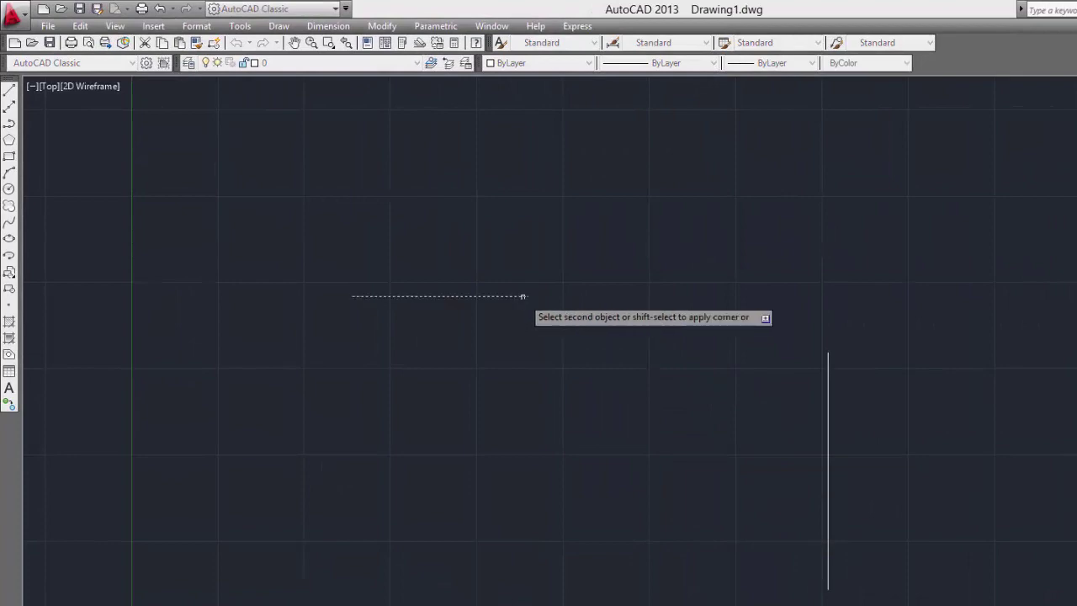
left_click(828, 375)
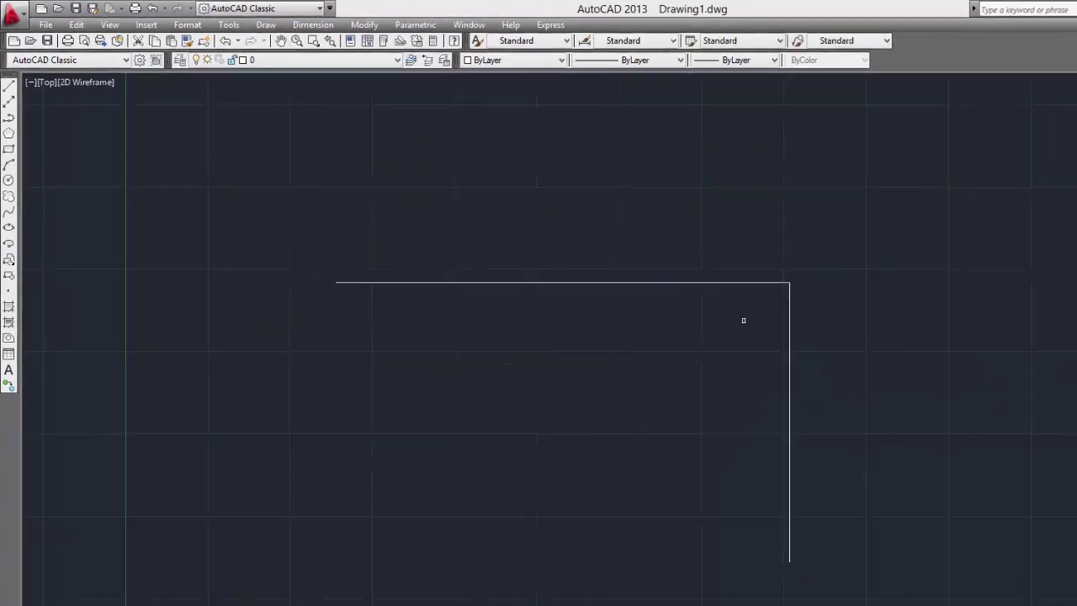
Step: Draw a short vertical line to the upper right of the joined corner and a separate horizontal line to its lower right
type("l")
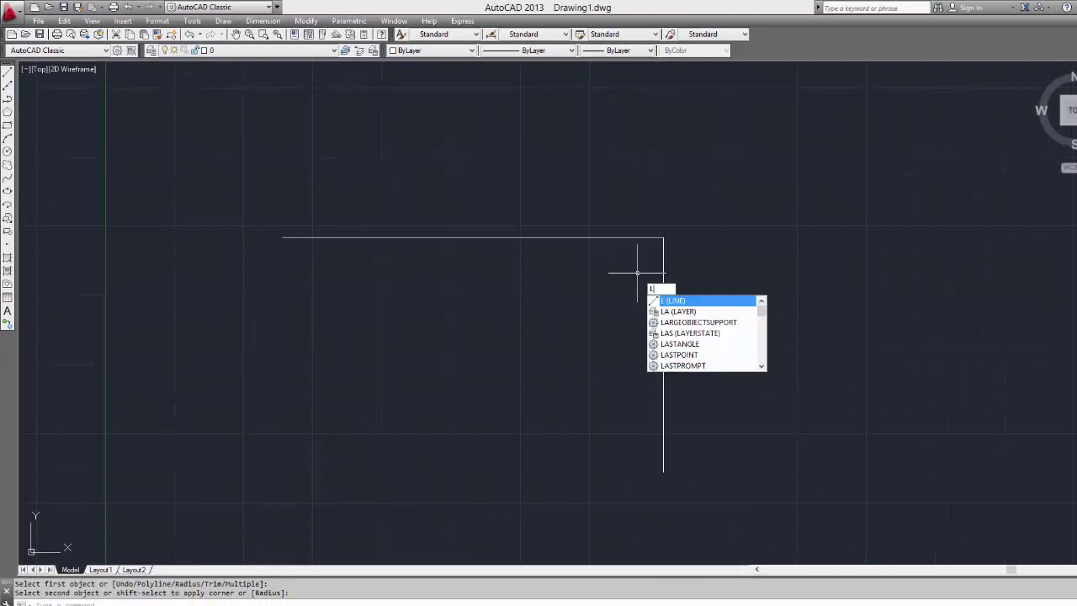
key("Return")
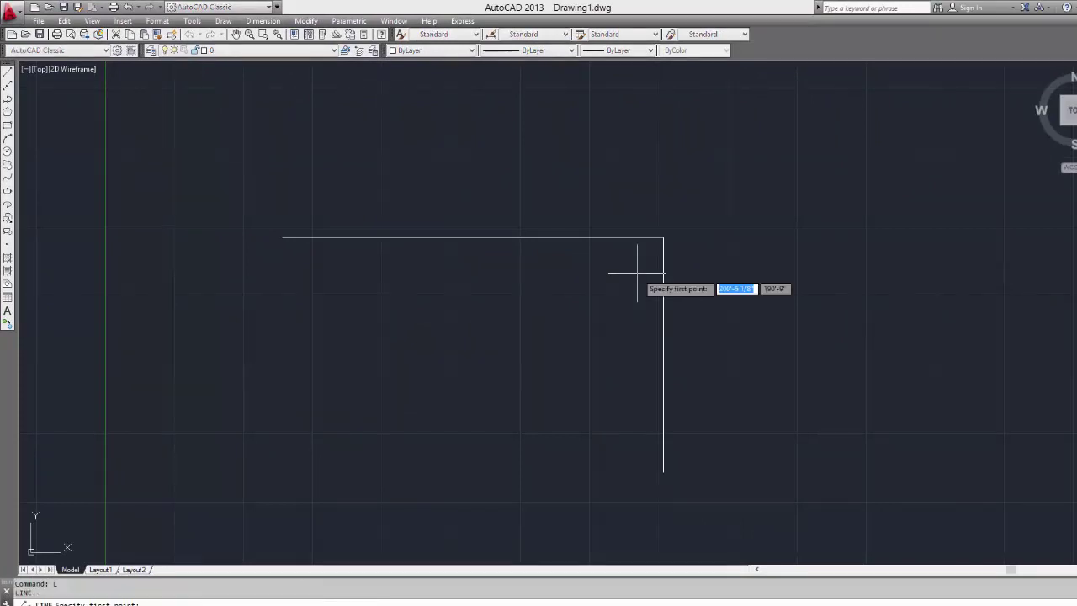
left_click(812, 118)
left_click(814, 193)
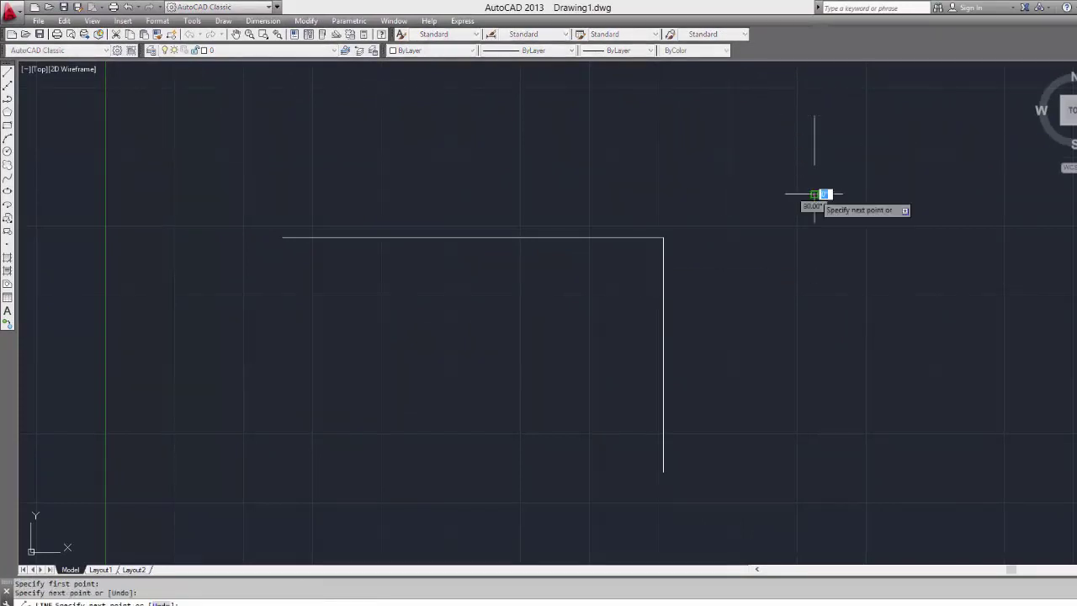
key("Return")
key("Return")
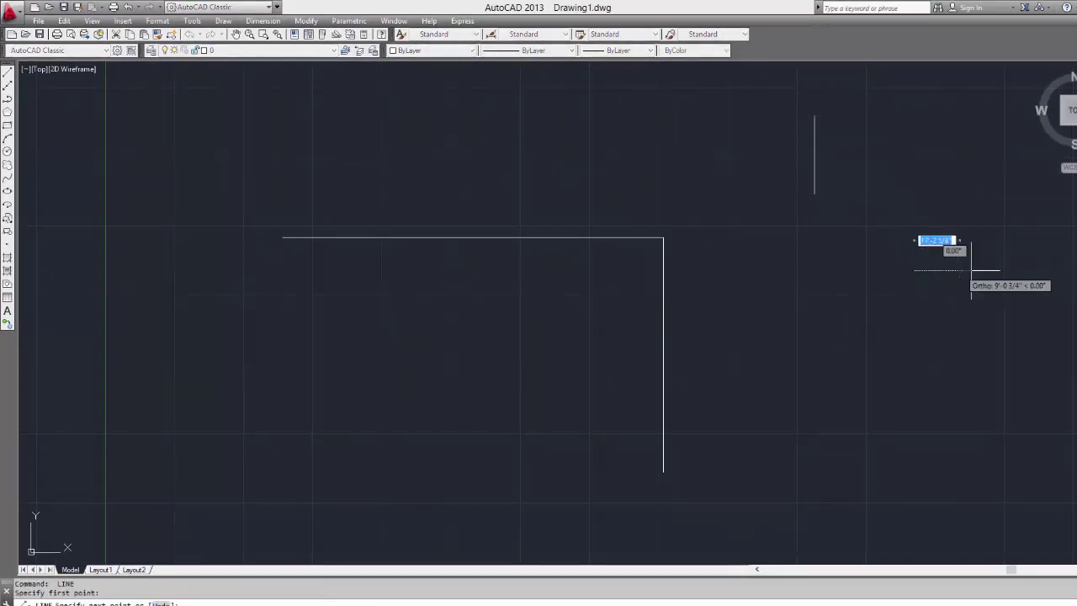
left_click(913, 271)
left_click(1028, 271)
key("Return")
Step: Fillet the short vertical line and the new horizontal line into a sharp L-shaped corner
type("f")
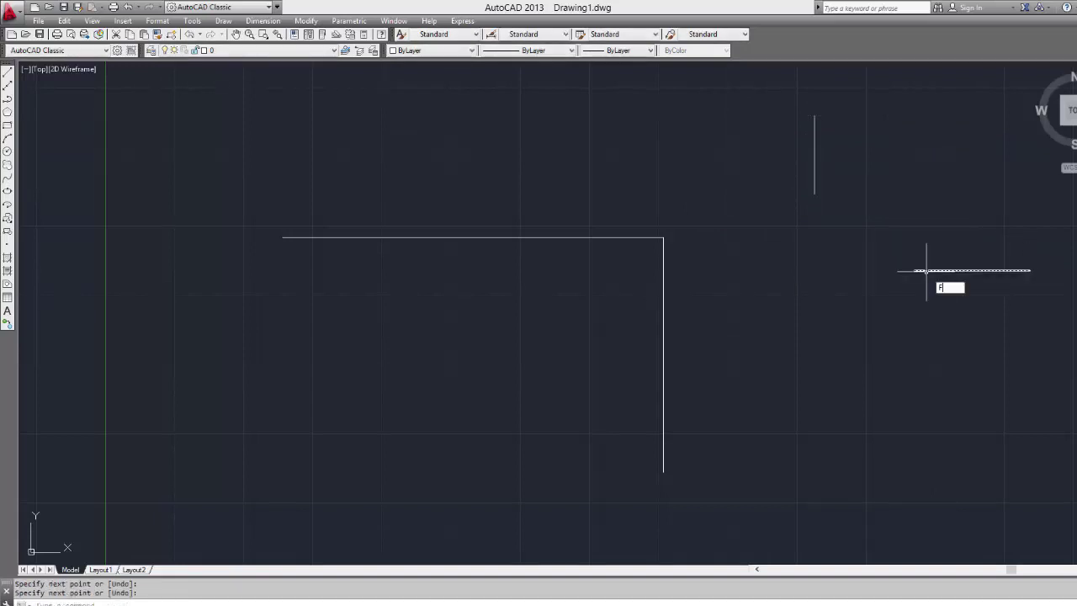
key("Return")
left_click(925, 270)
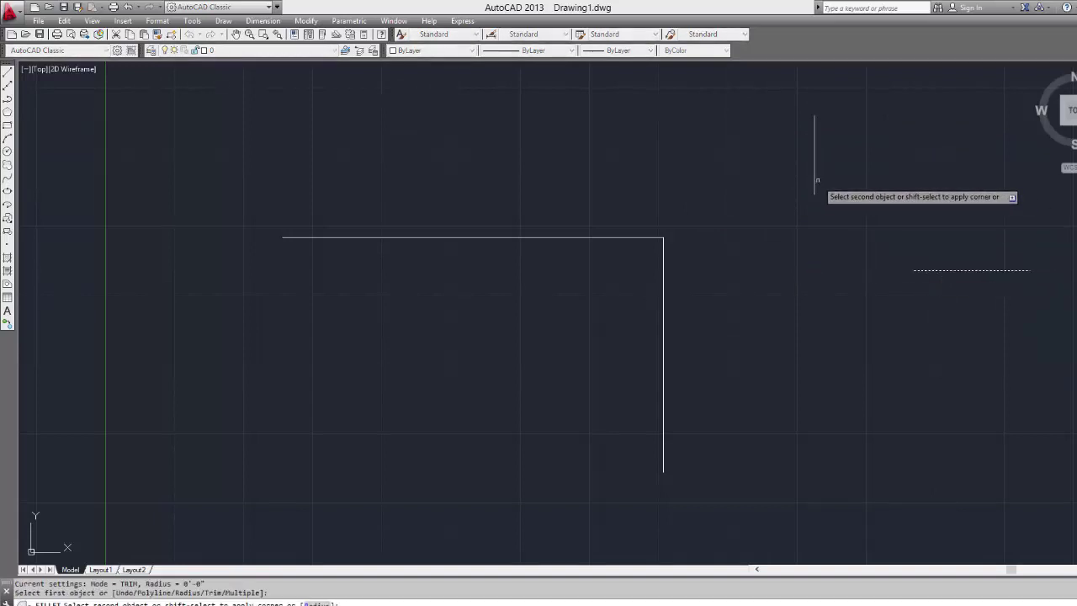
left_click(813, 177)
Step: Fillet the sharp corner between the long horizontal line and its vertical line with a 10' radius
scroll(826, 296, "down", 2)
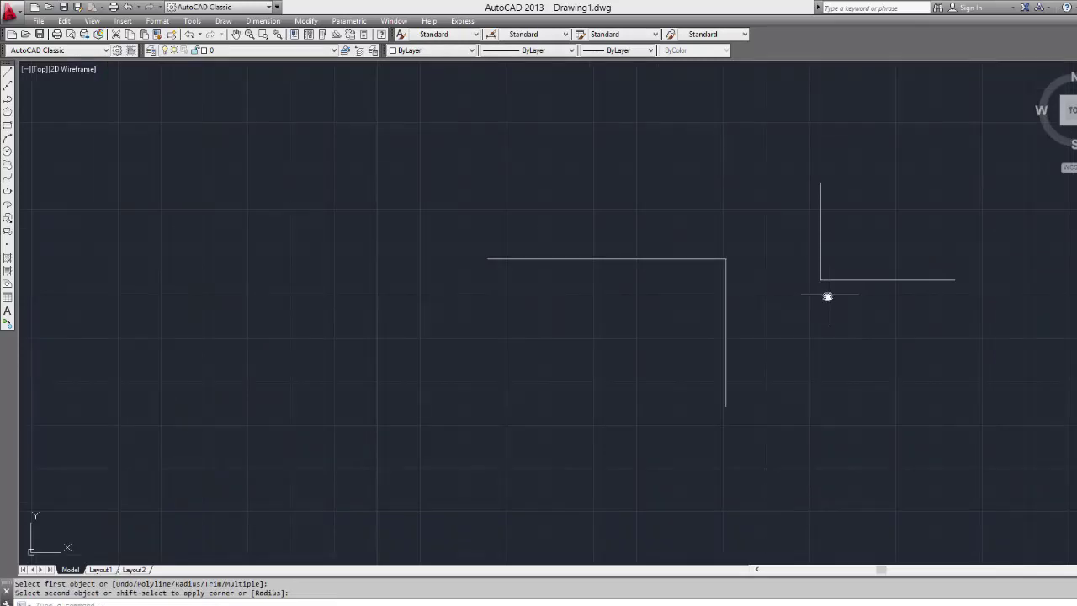
middle_click_drag(826, 294, 692, 309)
scroll(669, 270, "up", 2)
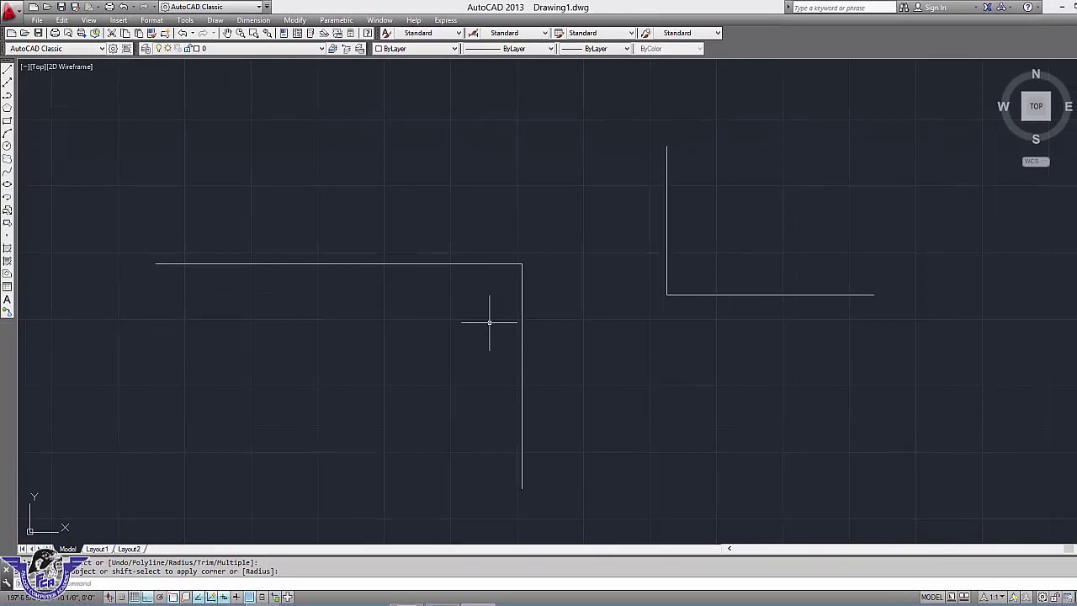
type("f")
key("Return")
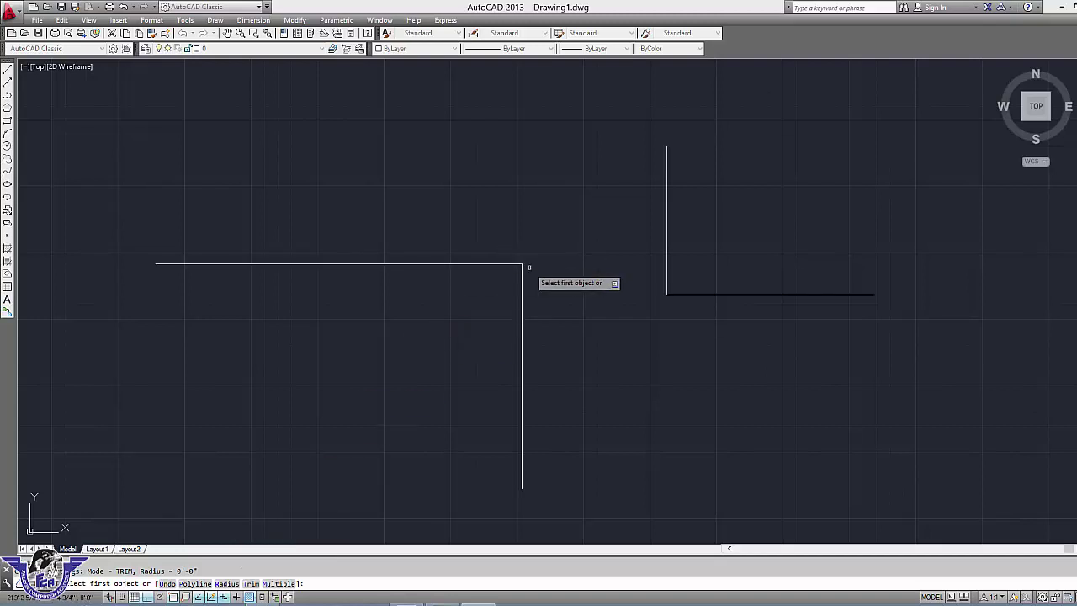
scroll(513, 268, "up", 2)
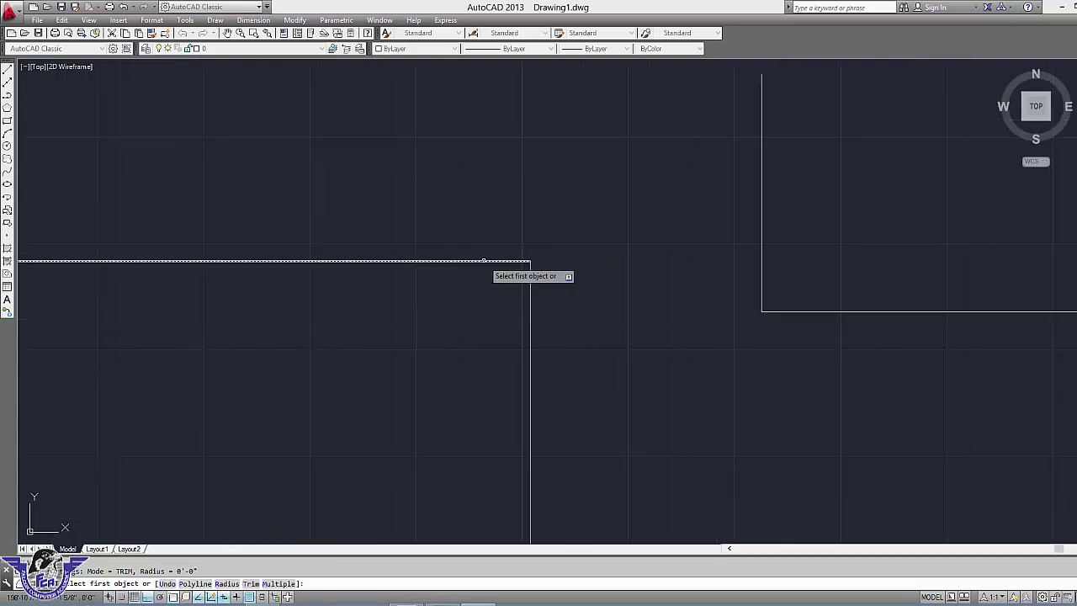
type("R")
key("Return")
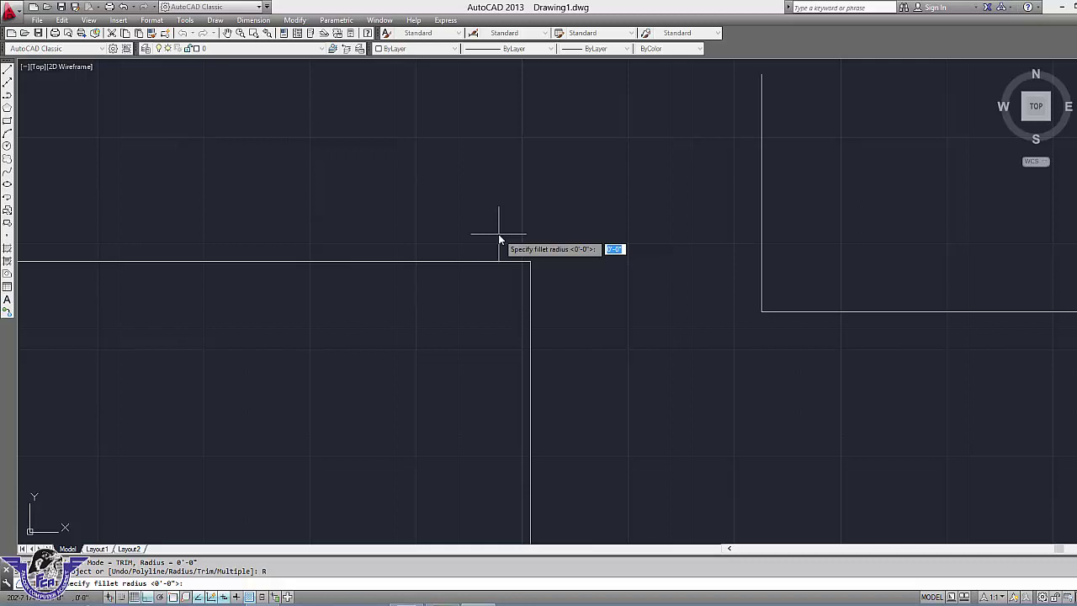
type("10'")
key("Return")
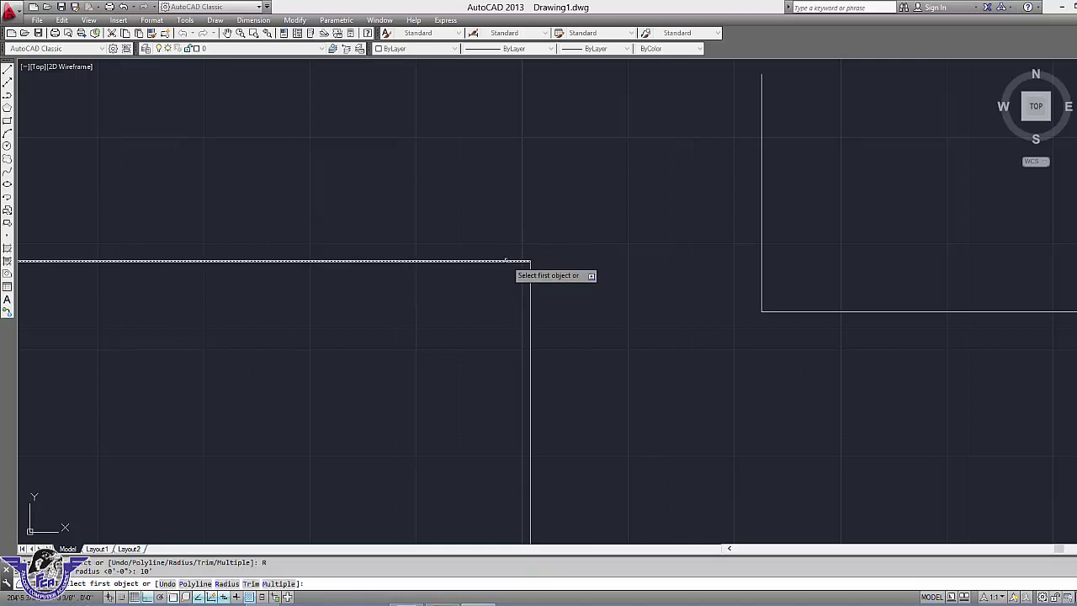
left_click(512, 262)
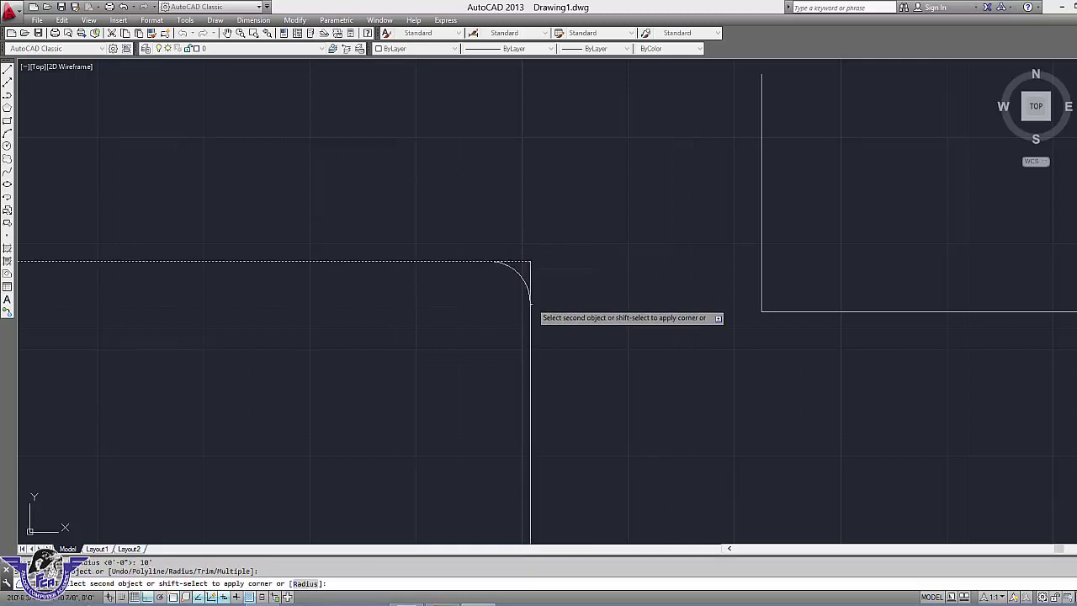
left_click(529, 286)
Step: Fillet the L-shaped corner to the upper right with a 20' radius
scroll(643, 353, "down", 4)
middle_click_drag(676, 325, 499, 302)
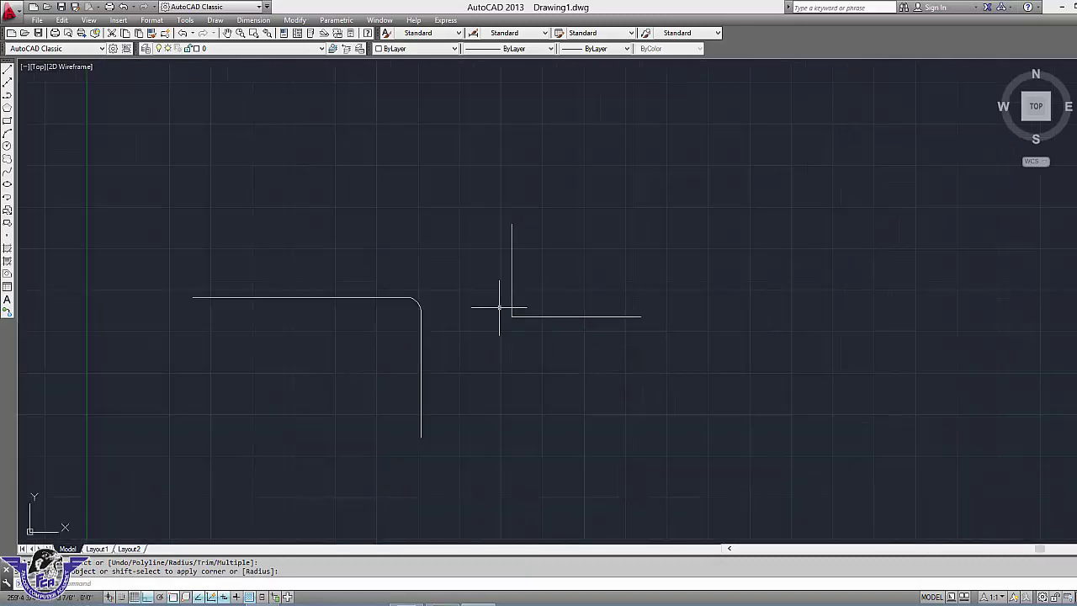
scroll(575, 327, "up", 4)
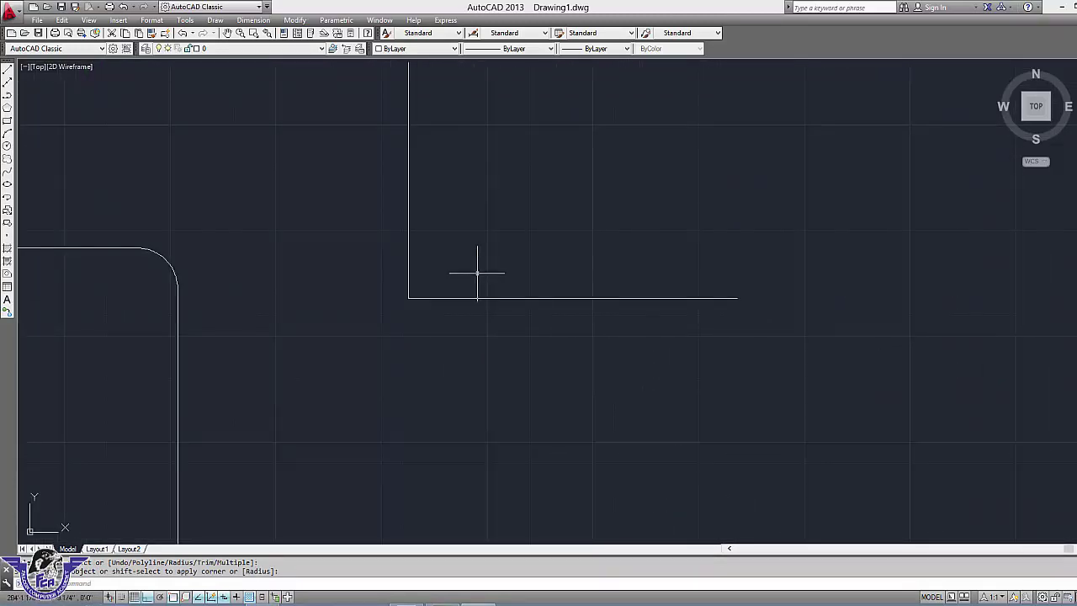
type("f")
key("Return")
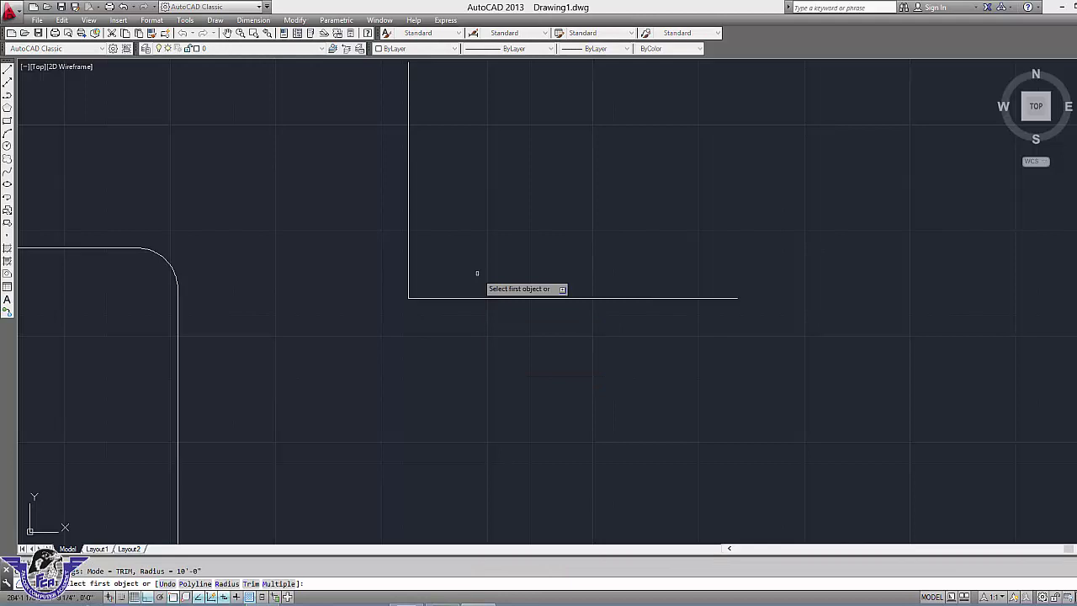
type("r")
key("Return")
type("20")
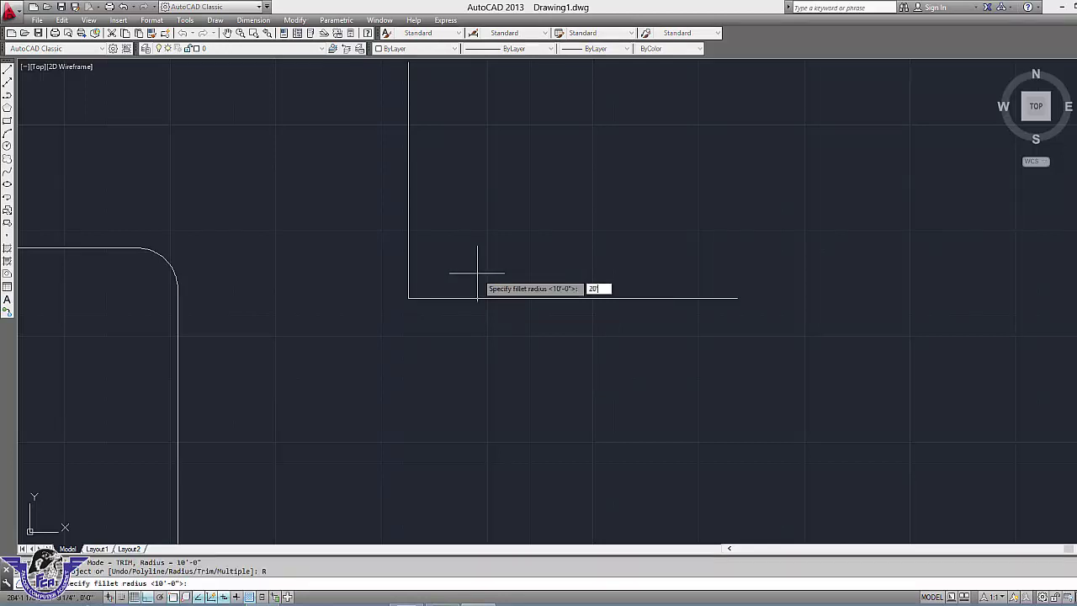
key("Return")
left_click(463, 297)
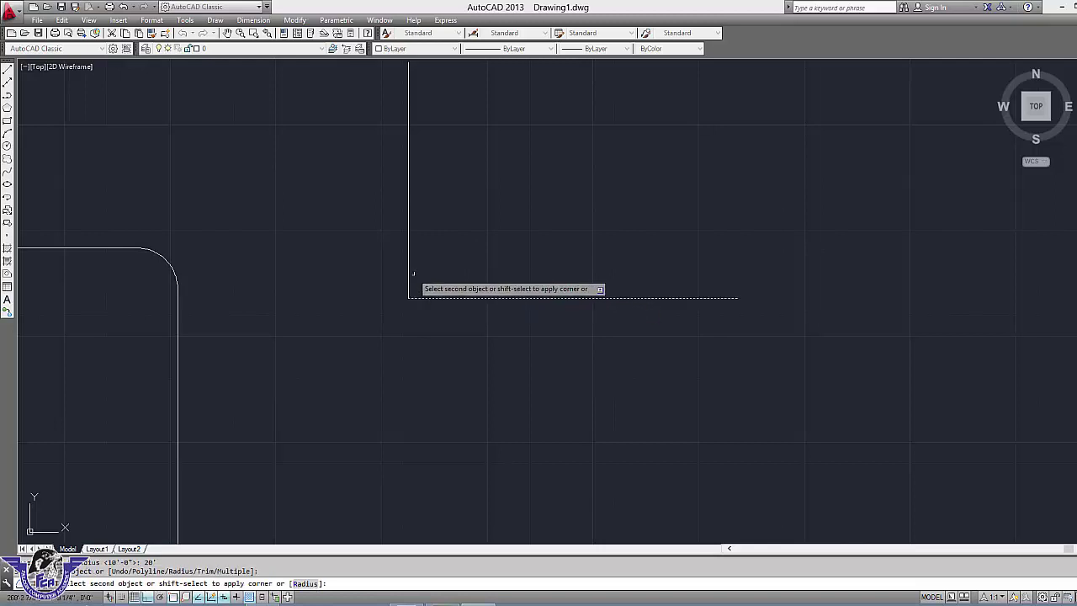
left_click(408, 267)
Step: Draw a rectangle above the long horizontal line, to the left of the second filleted corner
scroll(572, 342, "down", 5)
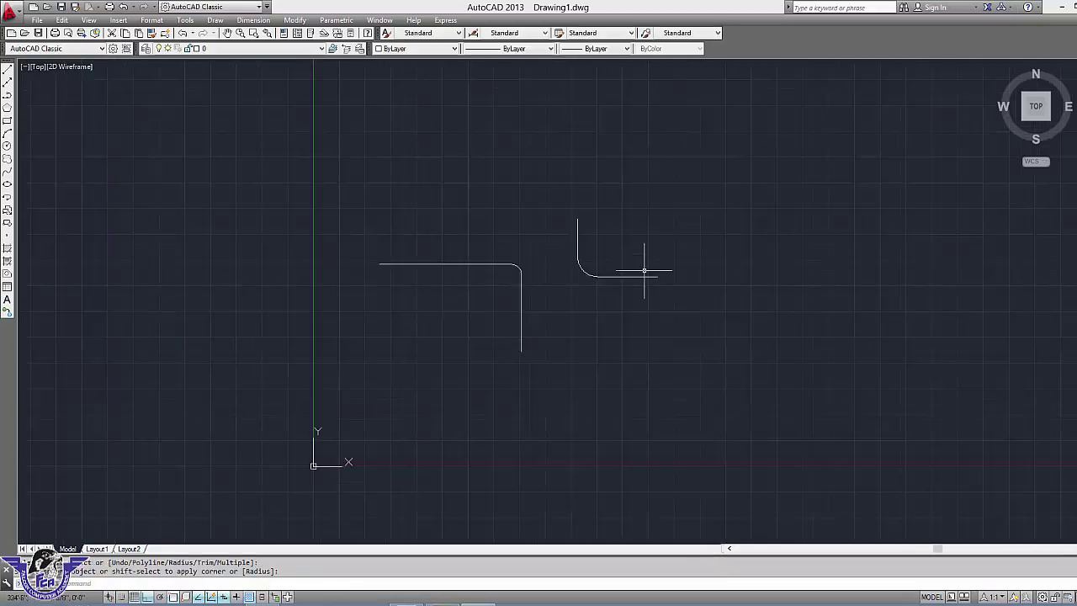
scroll(643, 270, "up", 2)
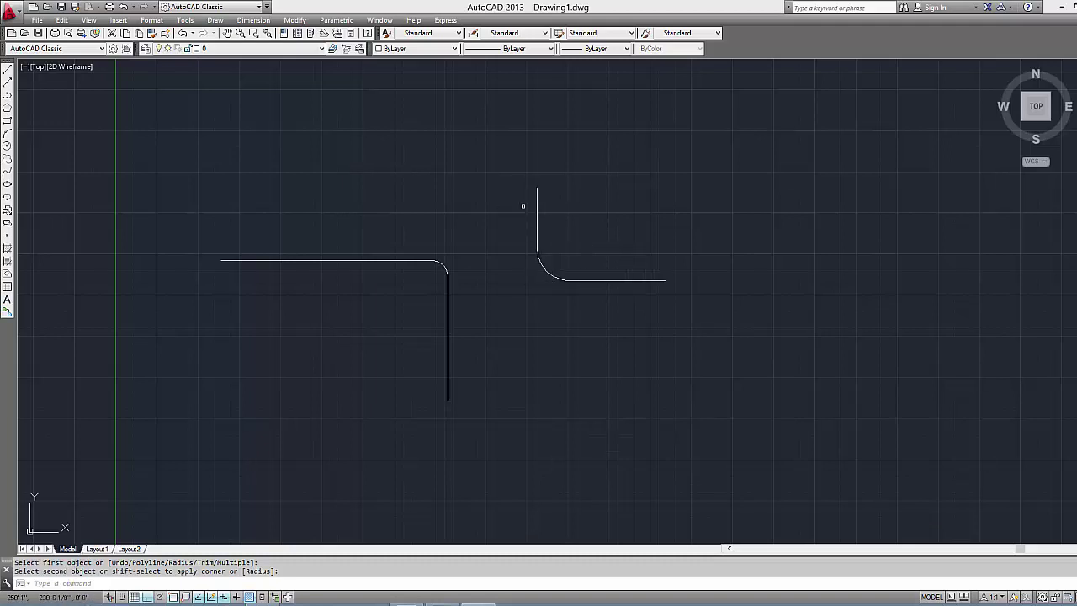
type("REC")
key("Return")
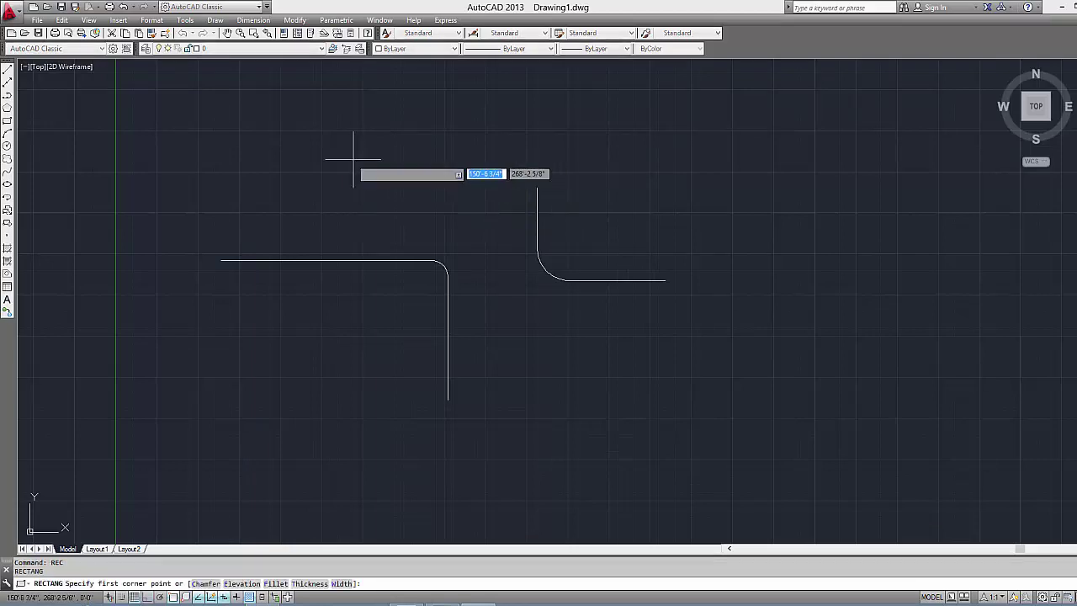
left_click(341, 153)
left_click(464, 223)
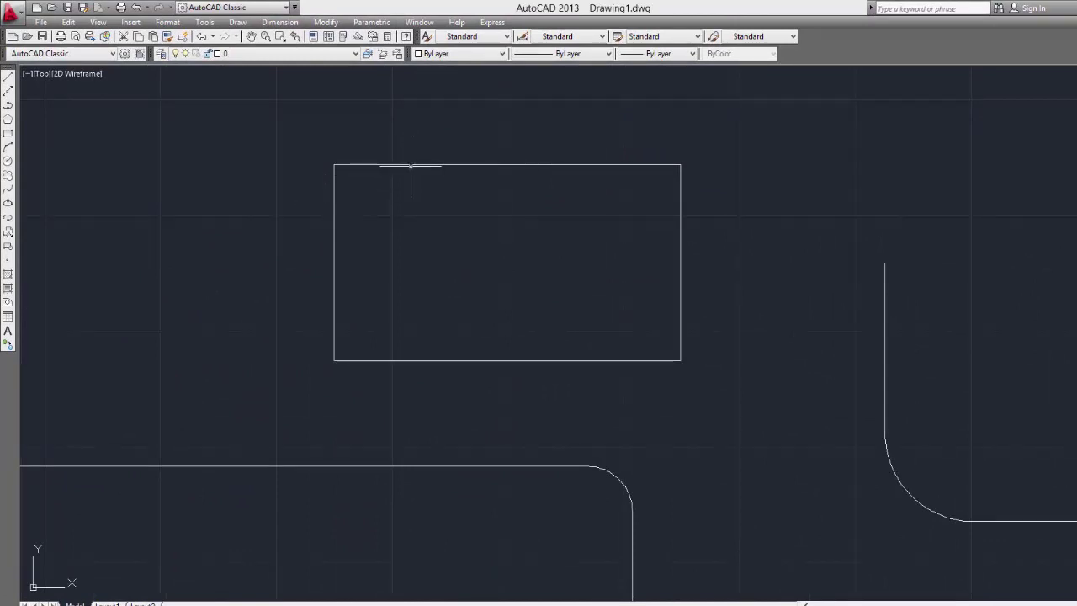
left_click(423, 165)
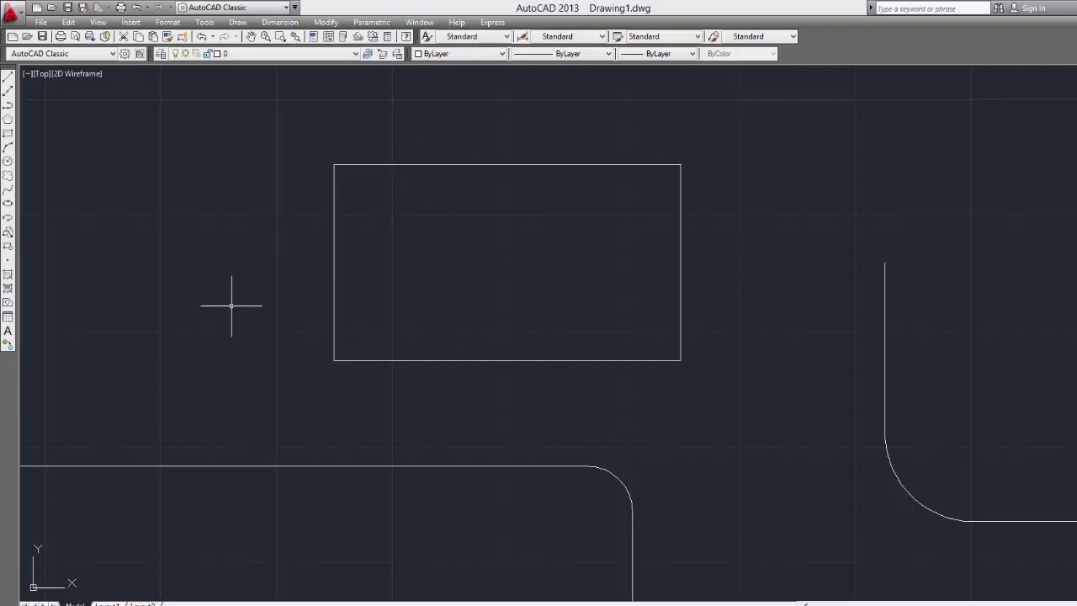
Step: Chamfer the rectangle's upper-left corner with both distances set to 5'
type("C")
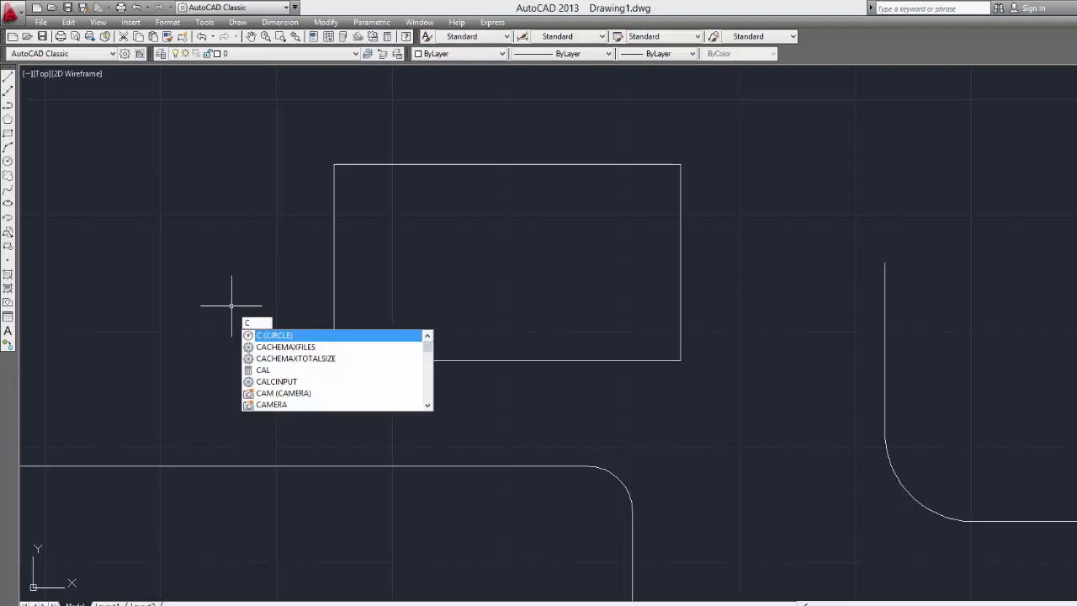
type("HA")
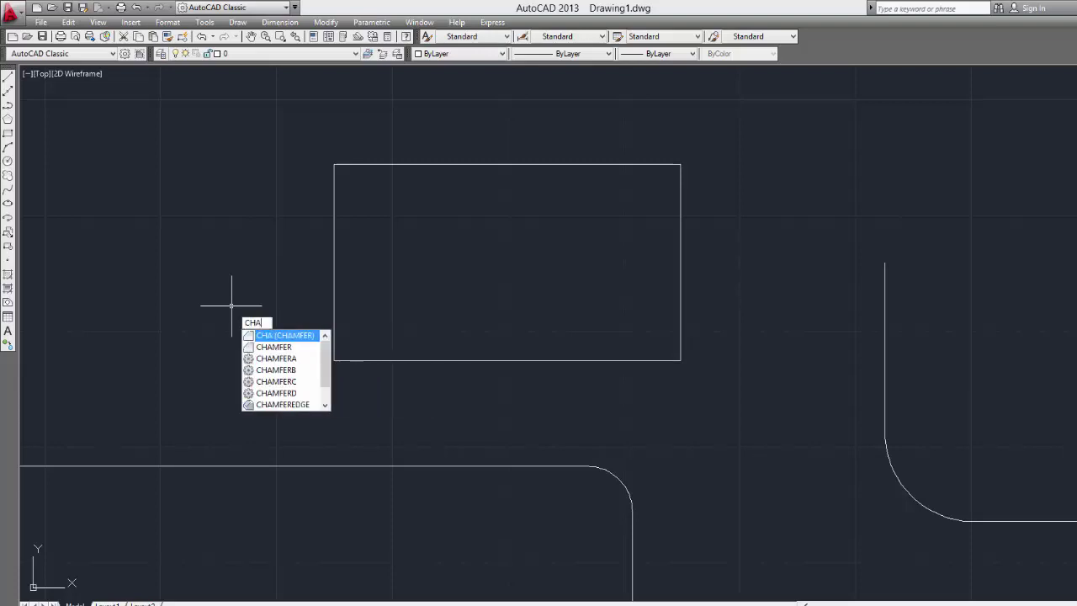
key("Return")
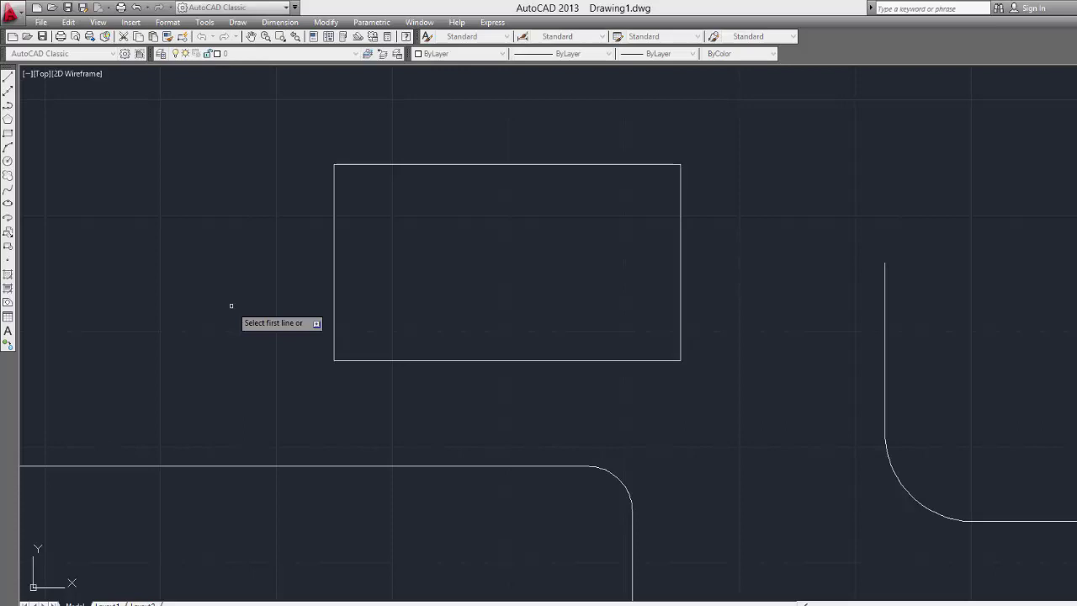
type("D")
key("Return")
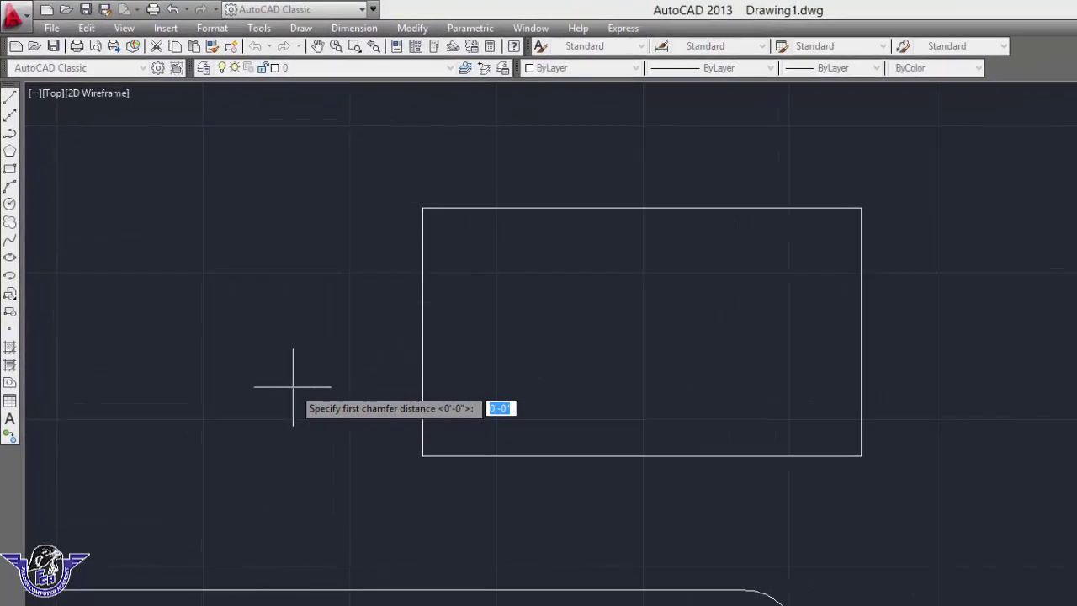
type("5")
key("Return")
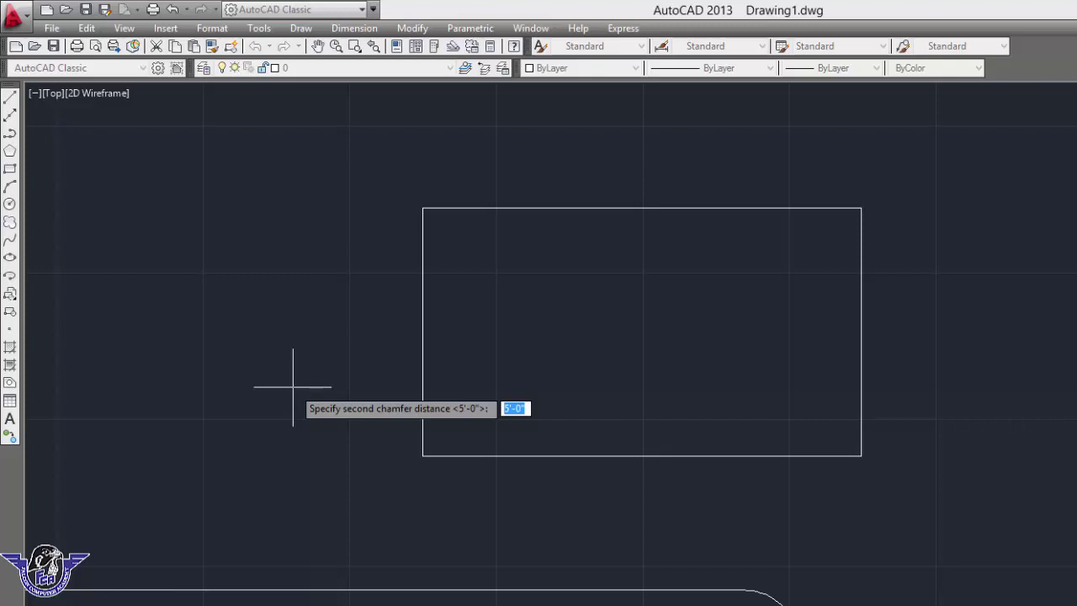
key("Return")
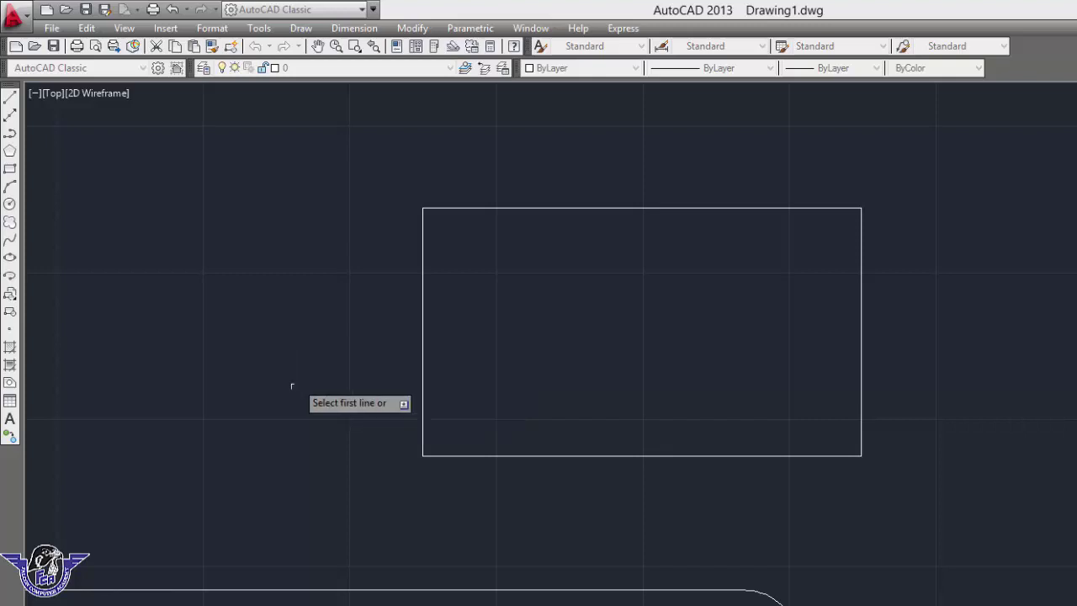
left_click(421, 238)
left_click(468, 208)
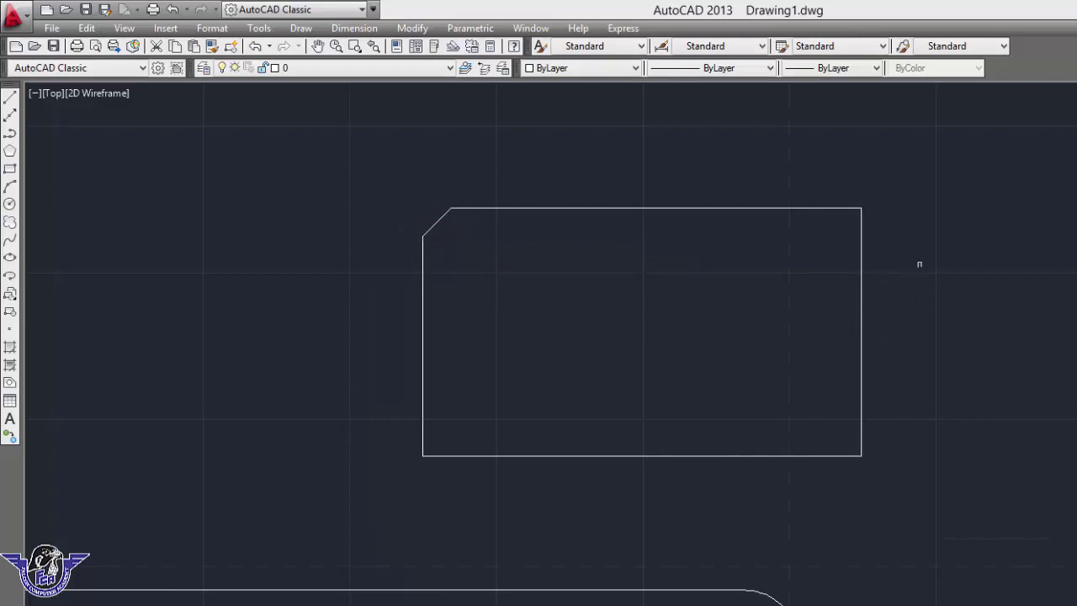
Step: Chamfer the rectangle's upper-right corner with a first distance of 10' along the top edge and a second distance of 20' down the right edge
scroll(914, 235, "up", 2)
middle_click_drag(908, 266, 907, 297)
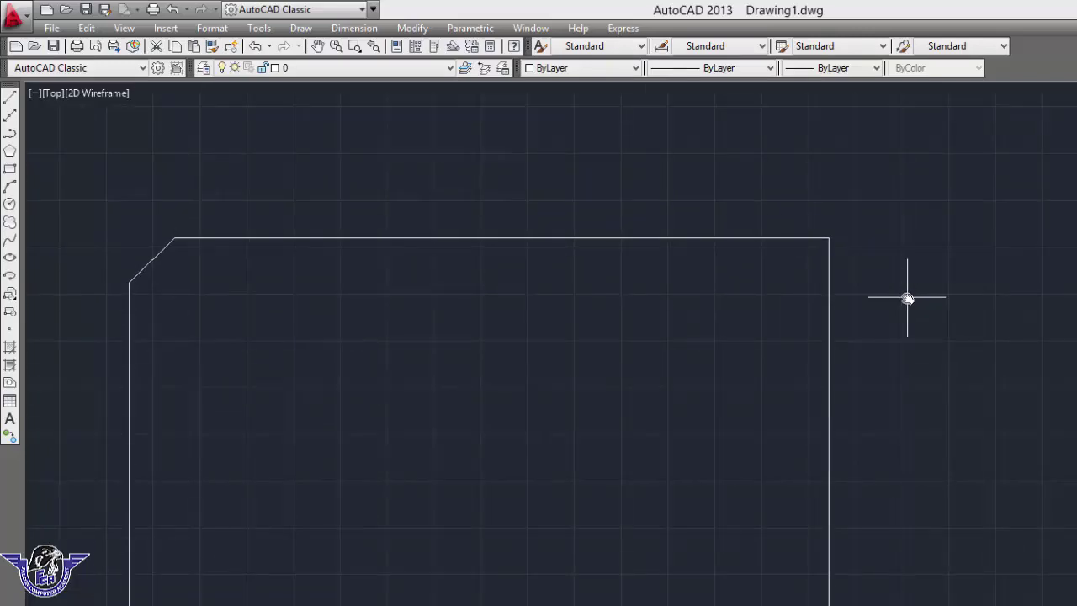
type("CHA")
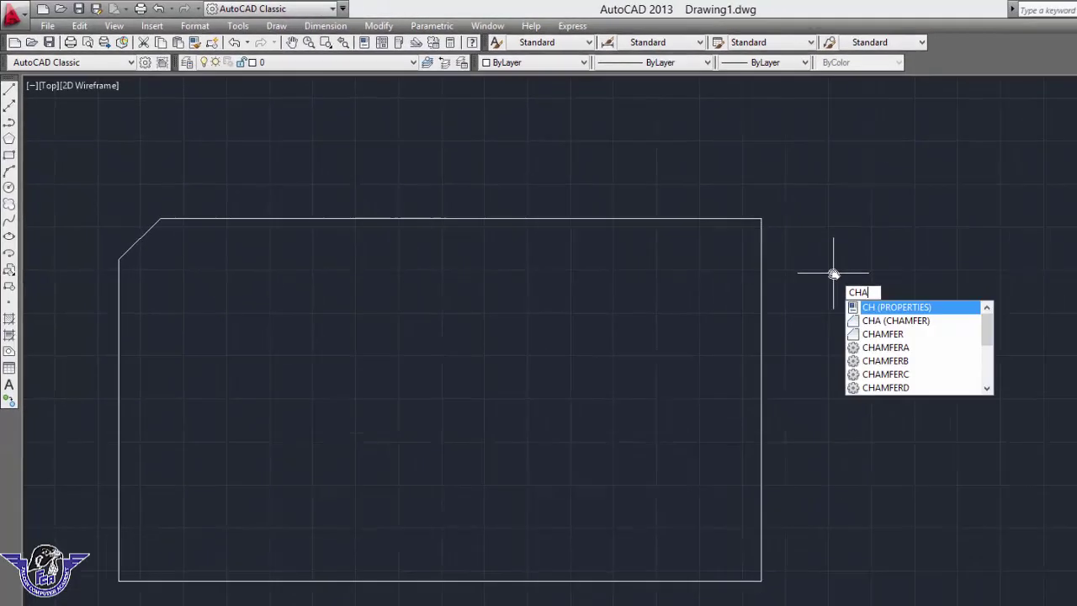
key("Return")
type("d")
key("Return")
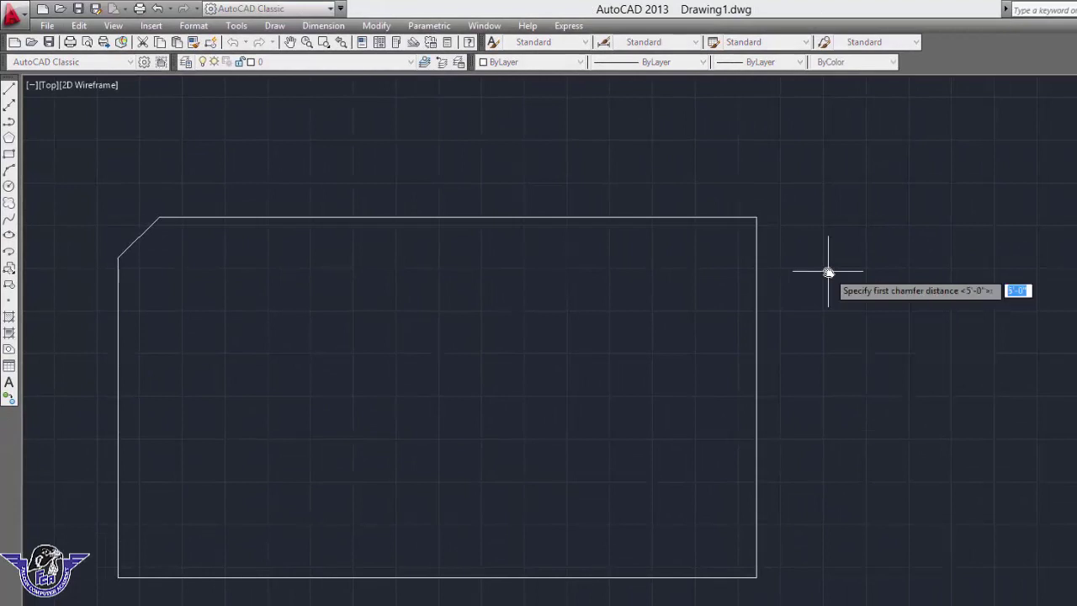
type("10")
key("Return")
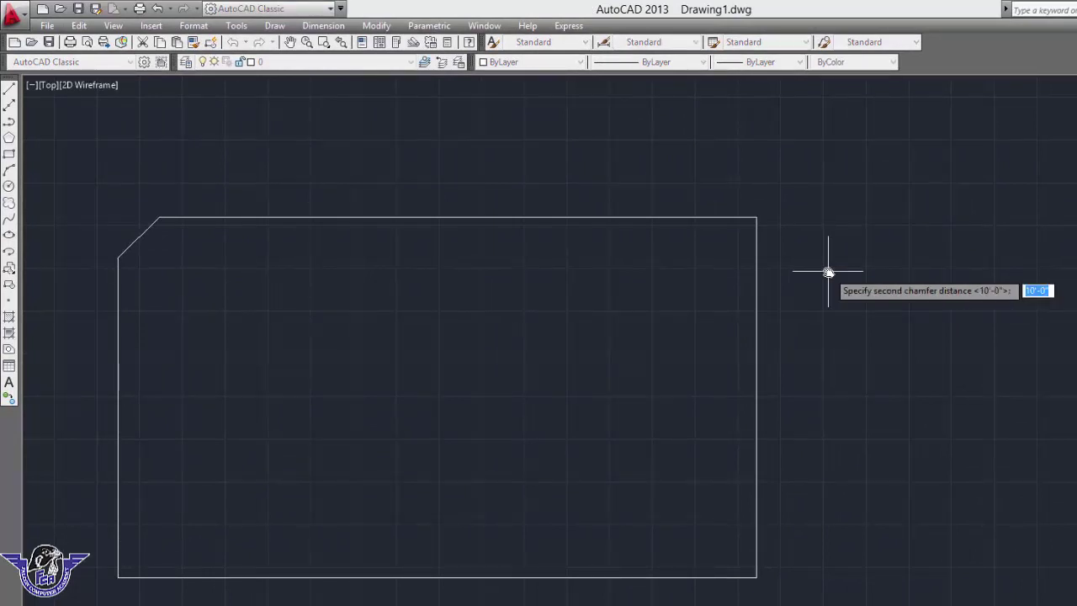
type("20")
key("Return")
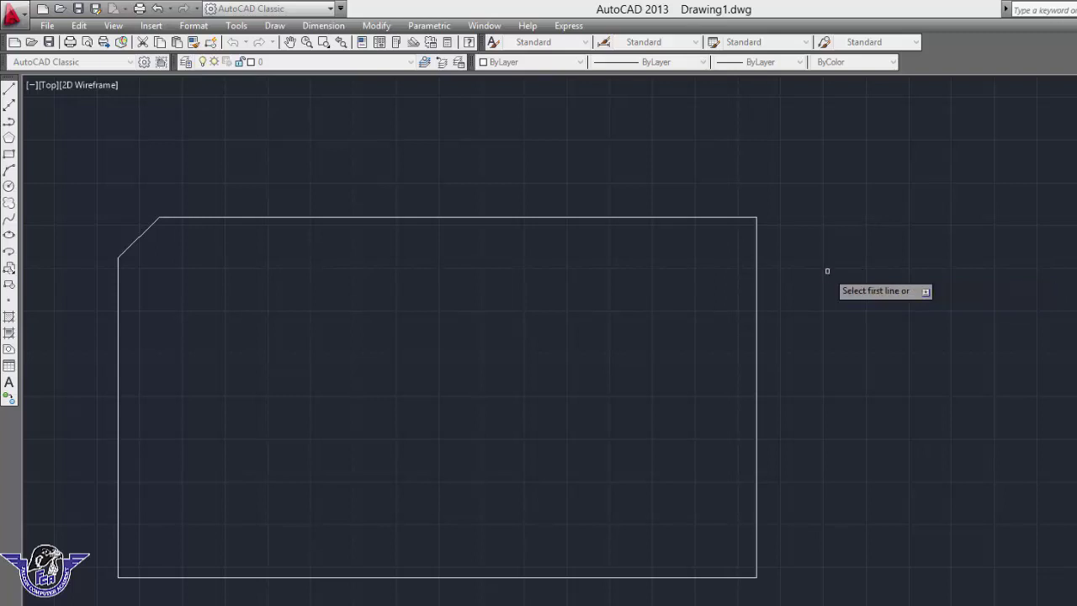
left_click(714, 217)
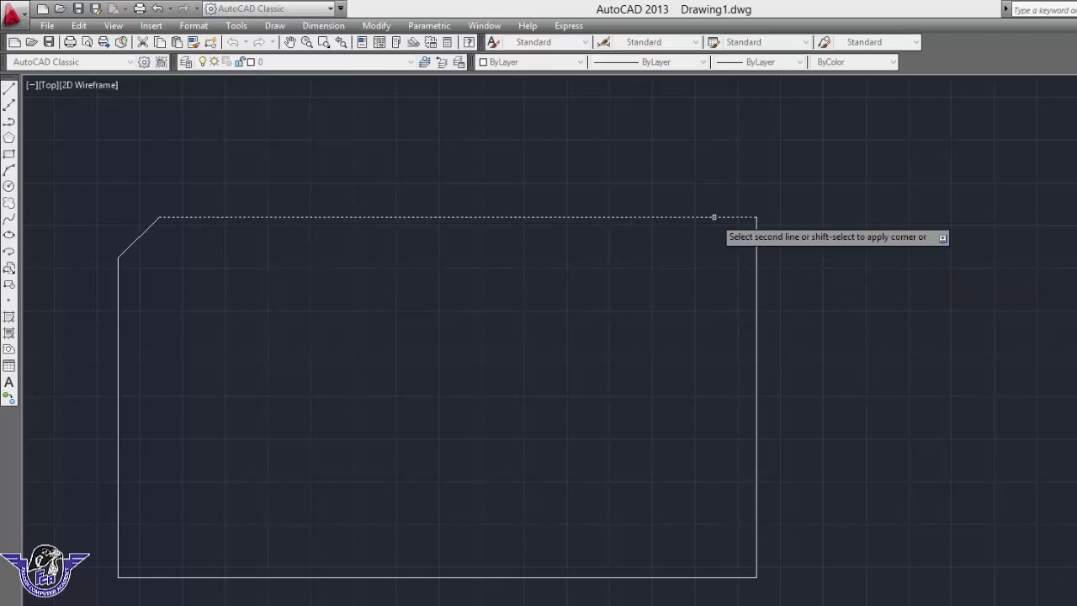
left_click(756, 265)
scroll(892, 339, "down", 2)
scroll(937, 351, "down", 4)
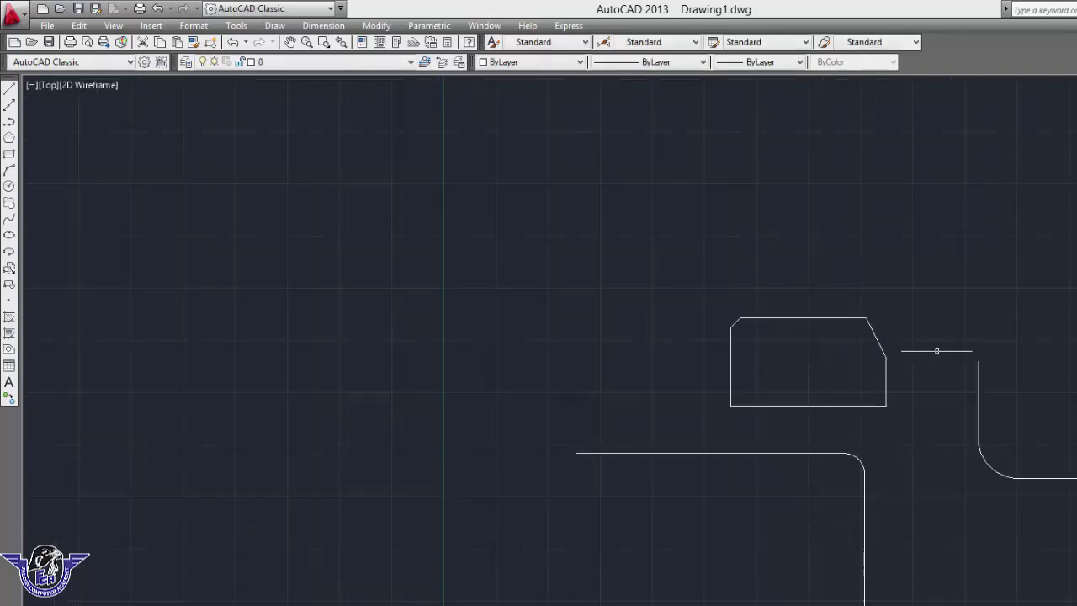
scroll(931, 353, "up", 2)
middle_click_drag(931, 350, 745, 197)
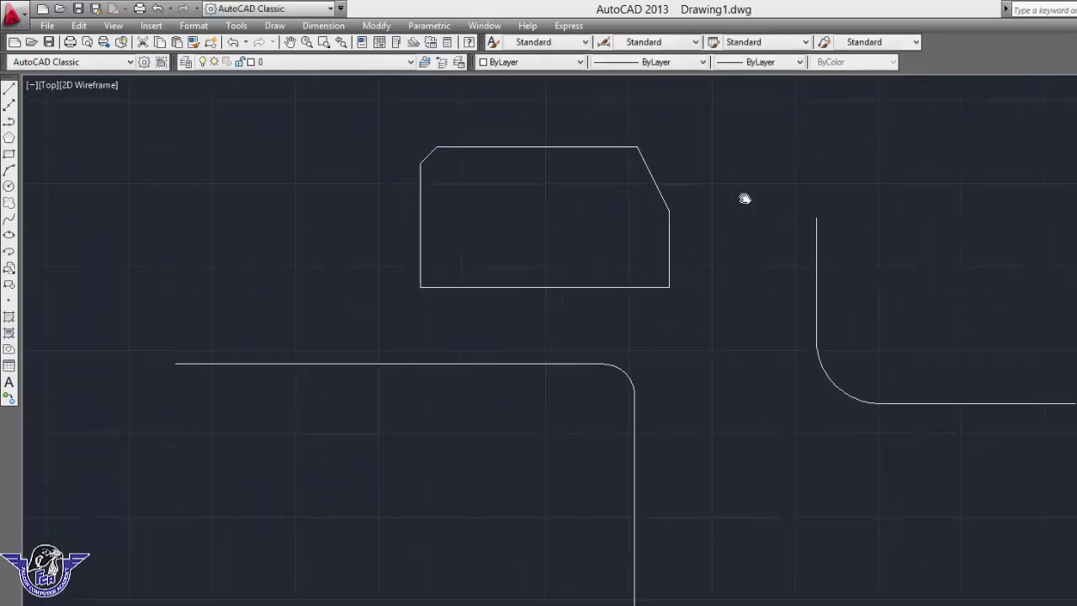